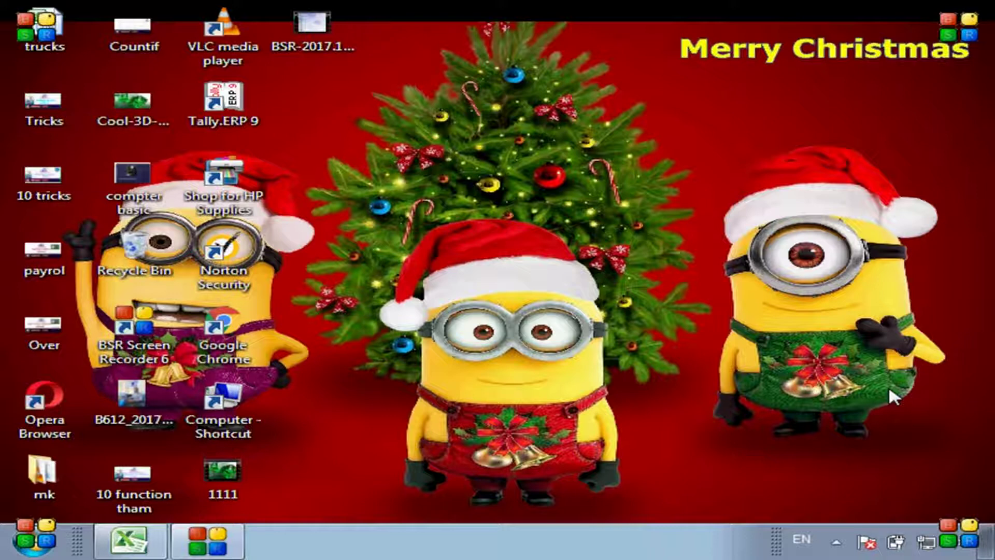
- Switch to the trucks workbook and look over the salary table's columns A to F
click(145, 541)
click(520, 362)
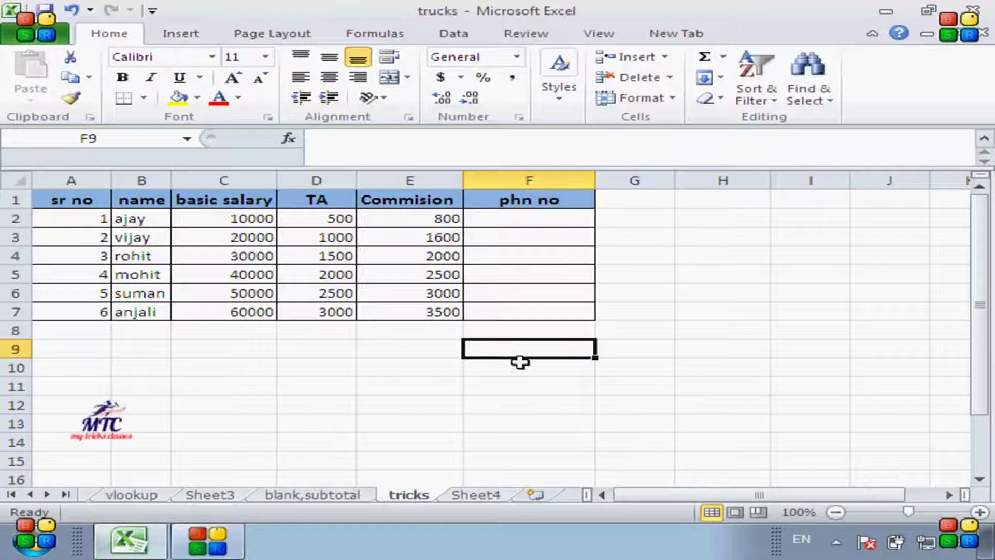
drag(544, 200, 570, 313)
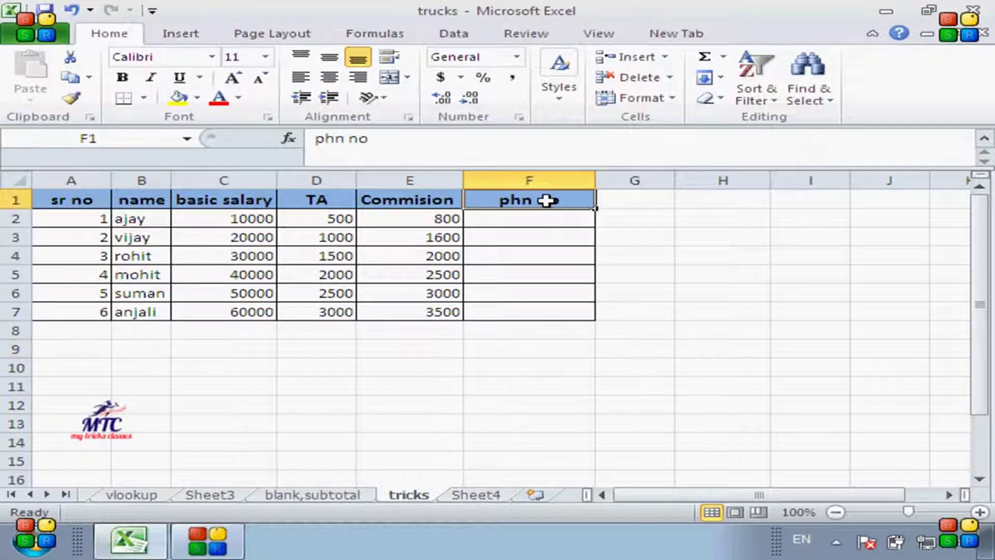
click(538, 226)
drag(533, 195, 555, 287)
click(529, 311)
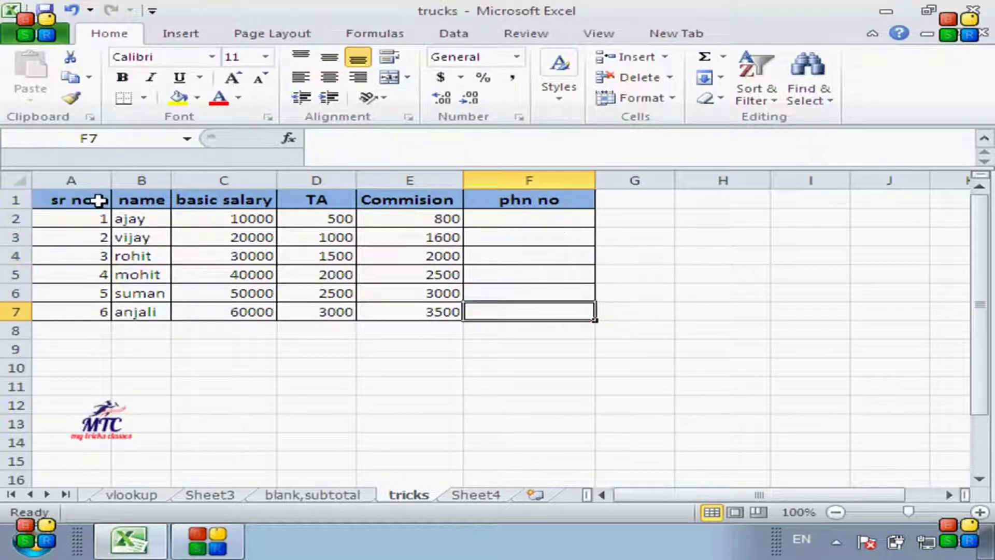
click(98, 200)
click(155, 200)
click(243, 200)
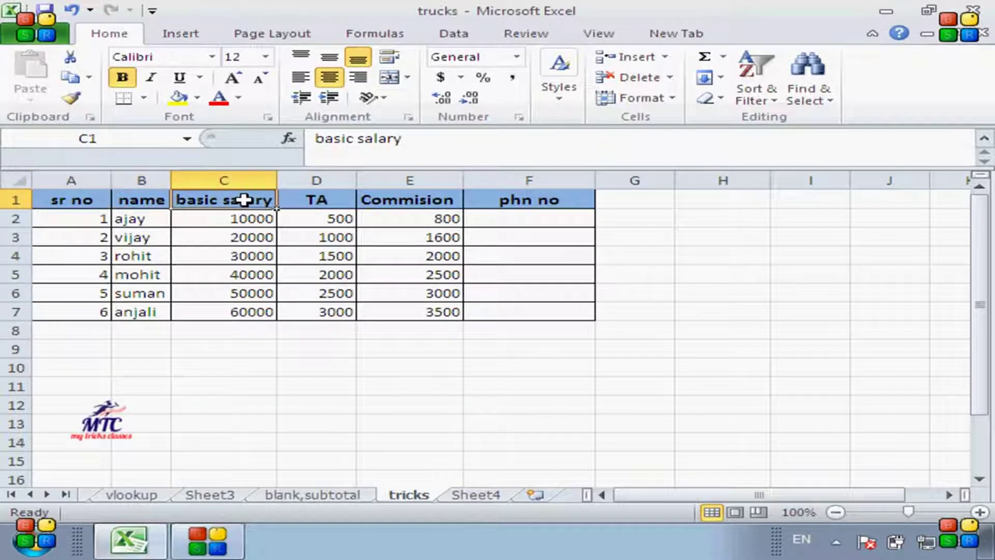
click(294, 201)
click(407, 200)
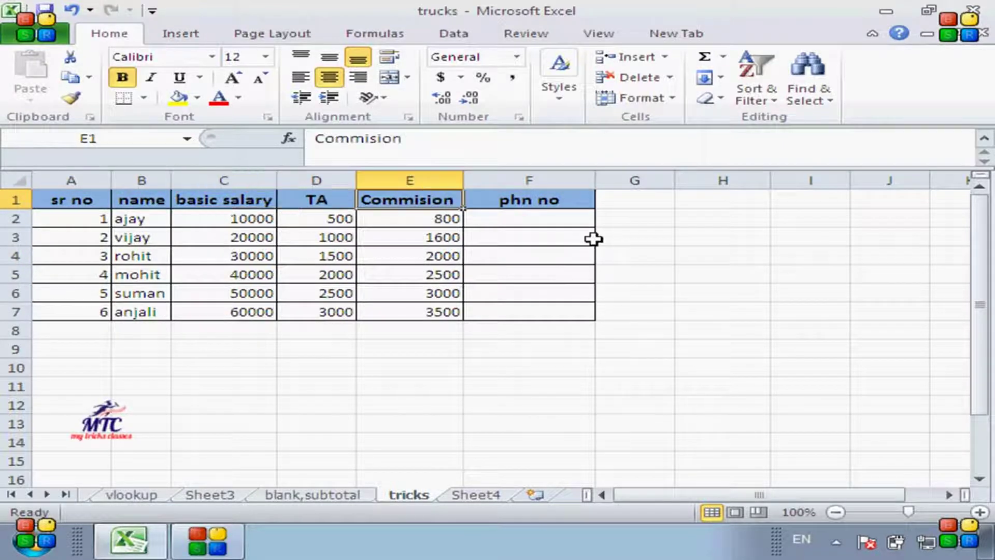
drag(497, 200, 522, 308)
- Enter a ten-digit phone number in F2 under phn no and check its value
click(524, 221)
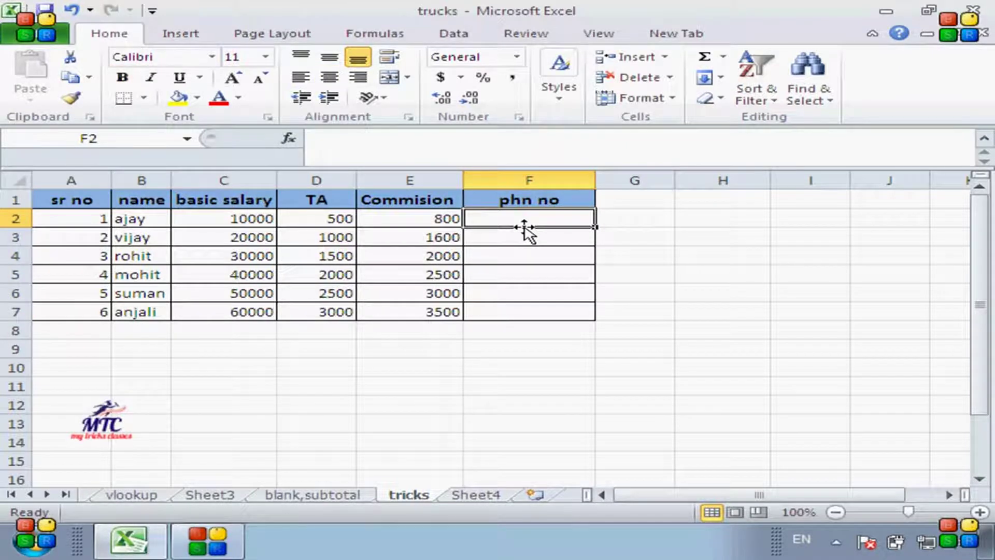
click(619, 288)
click(536, 220)
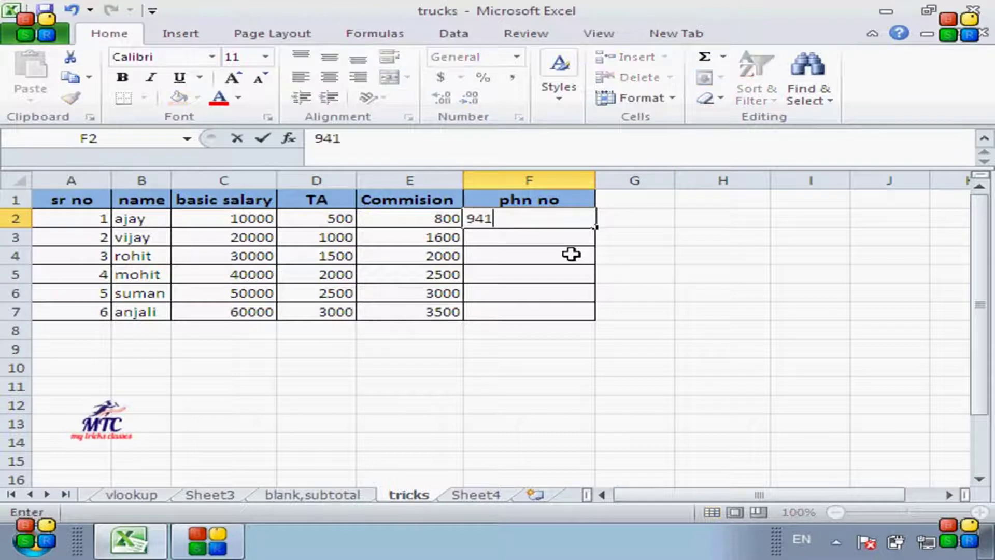
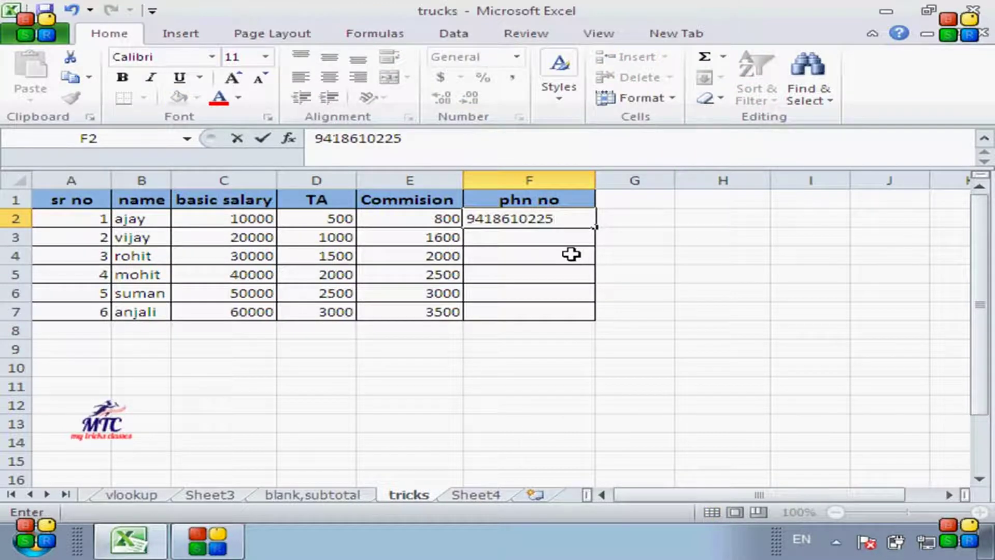
key(Return)
click(722, 256)
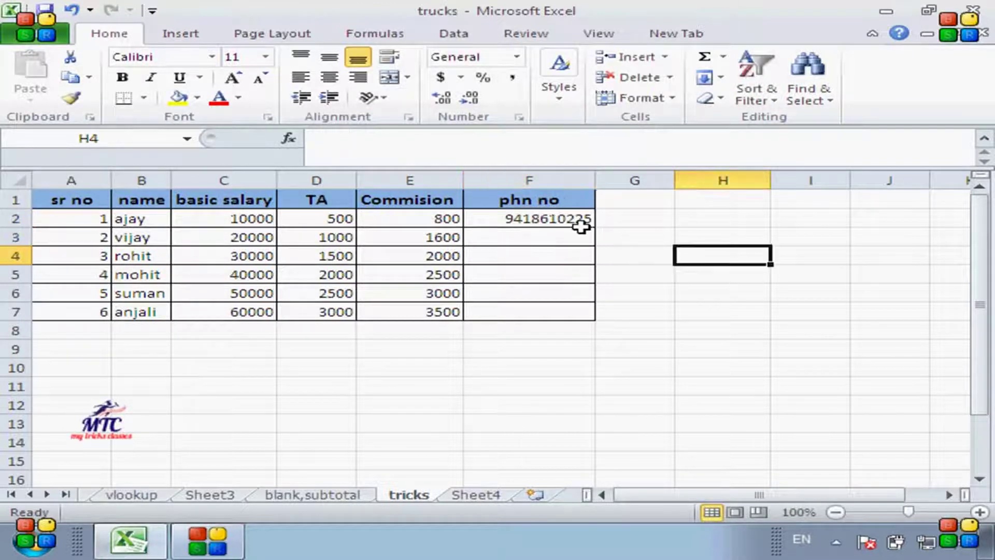
click(575, 235)
click(570, 219)
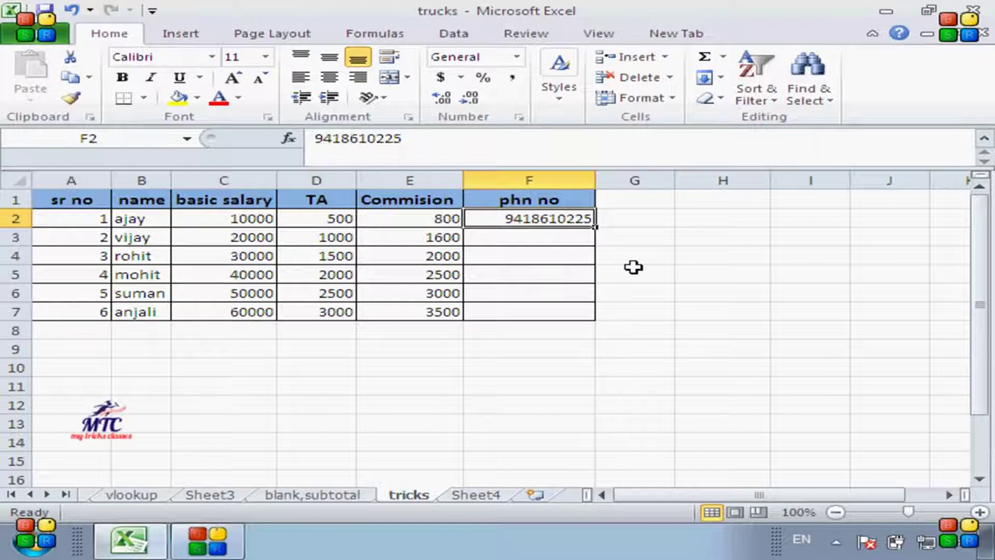
- Replace F2's number with a +91-prefixed phone number and inspect the result
click(681, 268)
click(555, 217)
key(BackSpace)
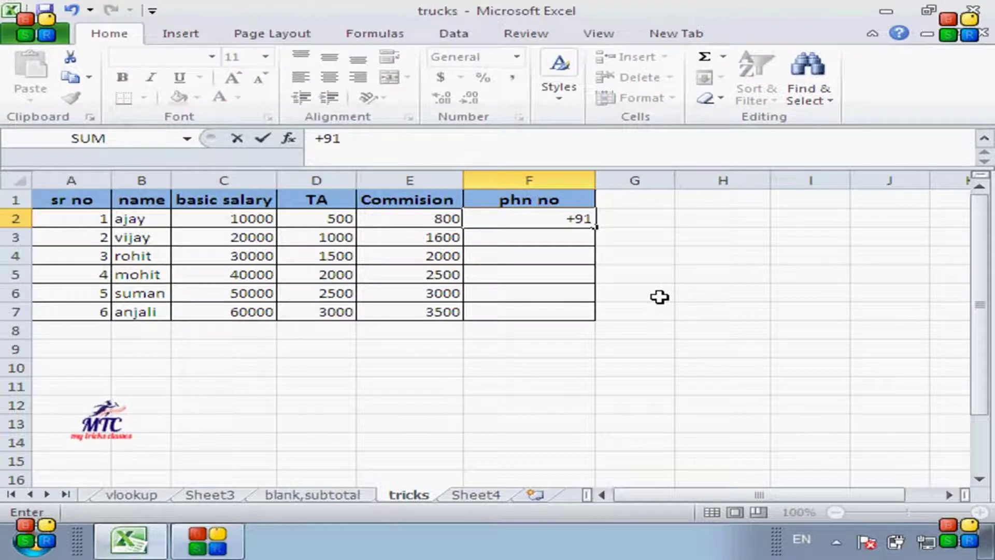
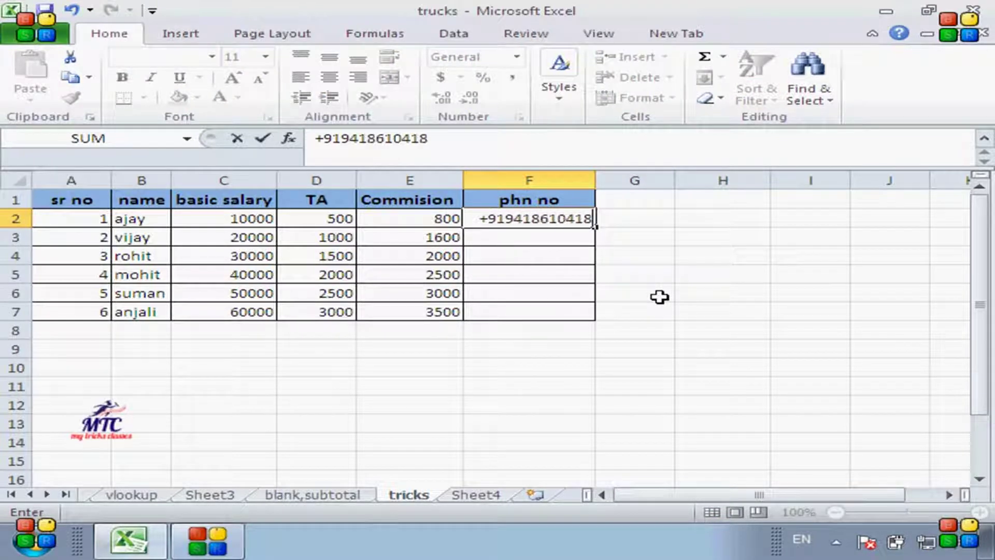
key(Return)
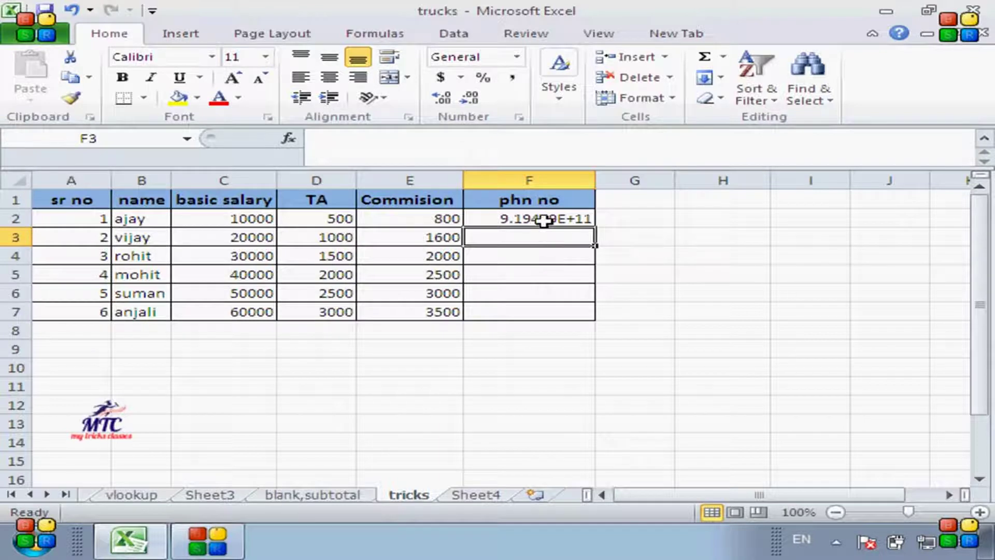
click(540, 220)
- Type a +91-prefixed number into F3, then clear the phone cells F2:F7
click(547, 240)
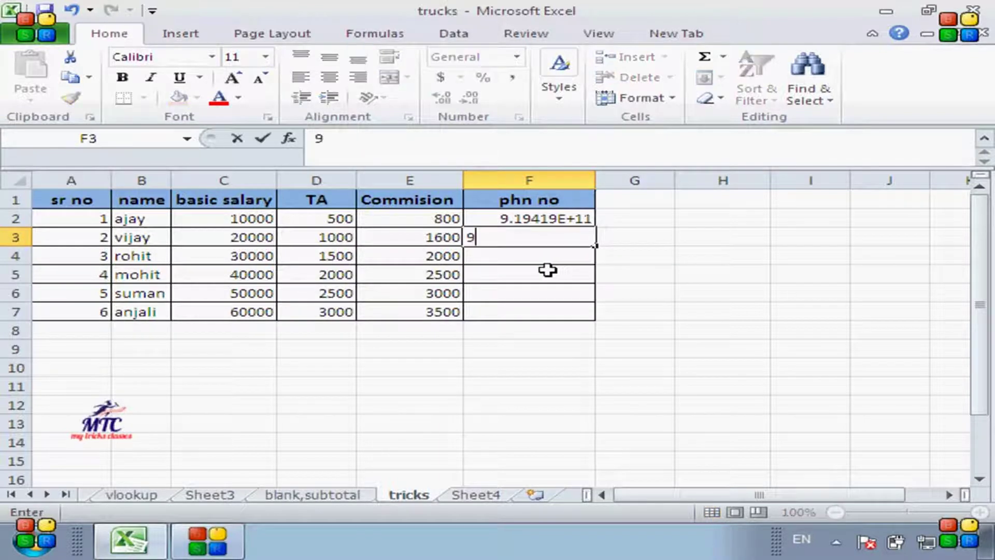
key(BackSpace)
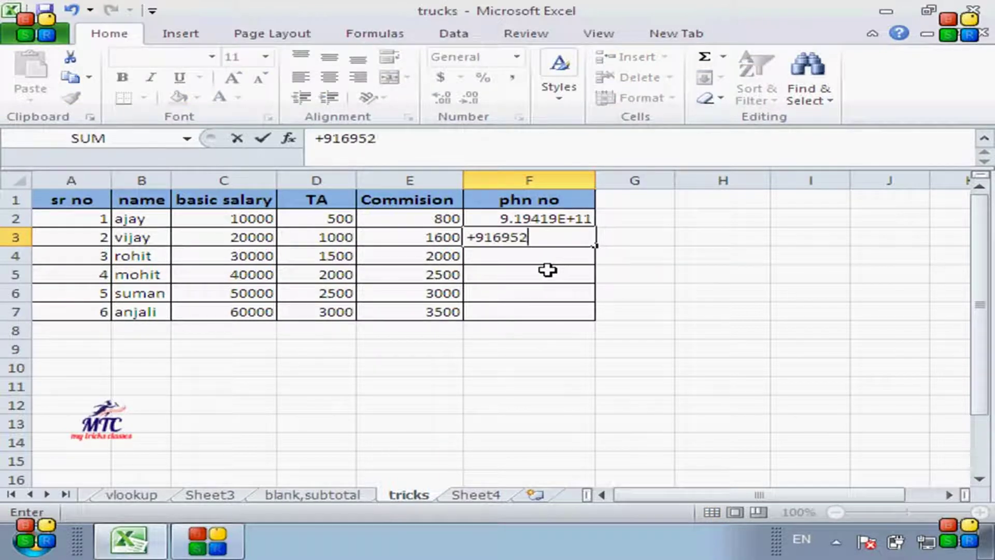
key(Return)
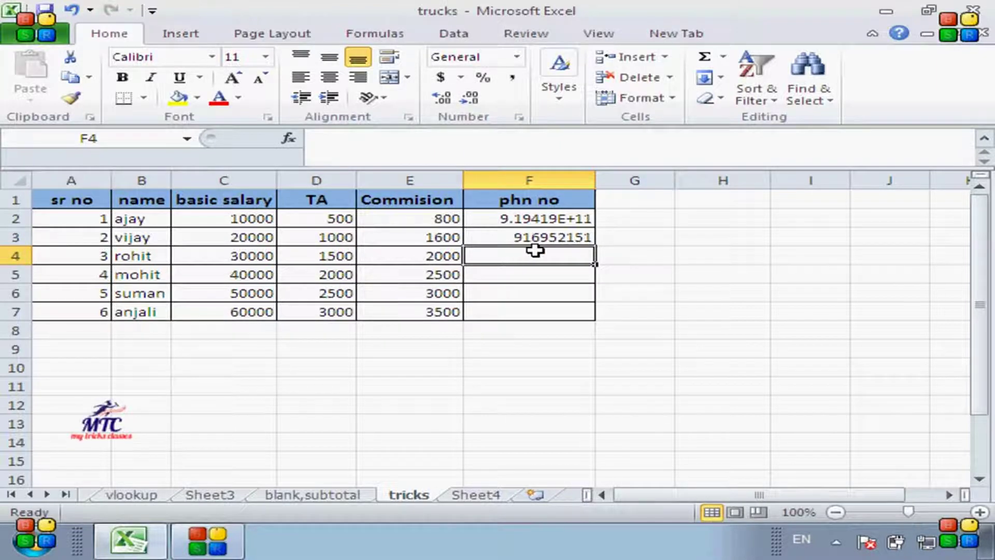
drag(535, 217, 547, 303)
key(Delete)
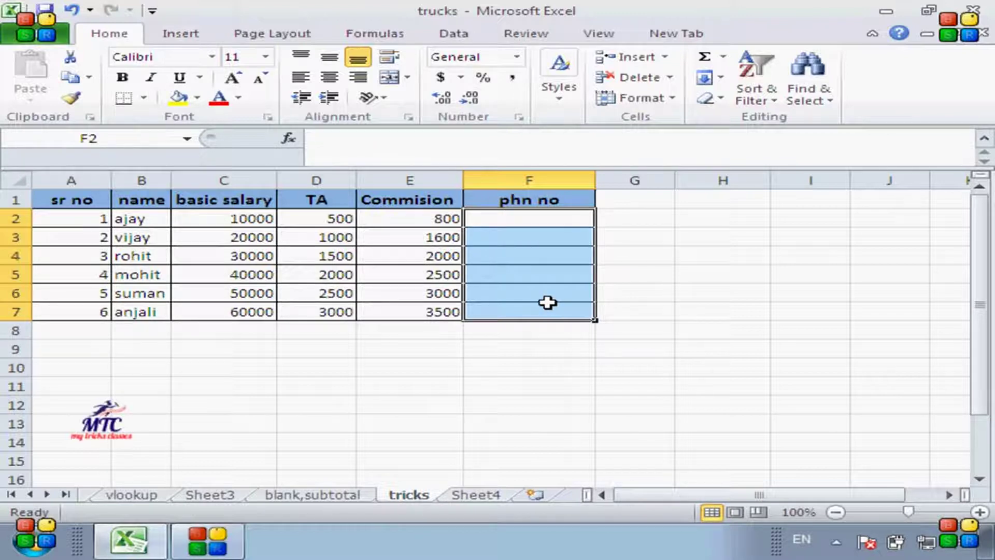
- Select the empty phone cells F2:F7 and open the Number Format dropdown
click(677, 317)
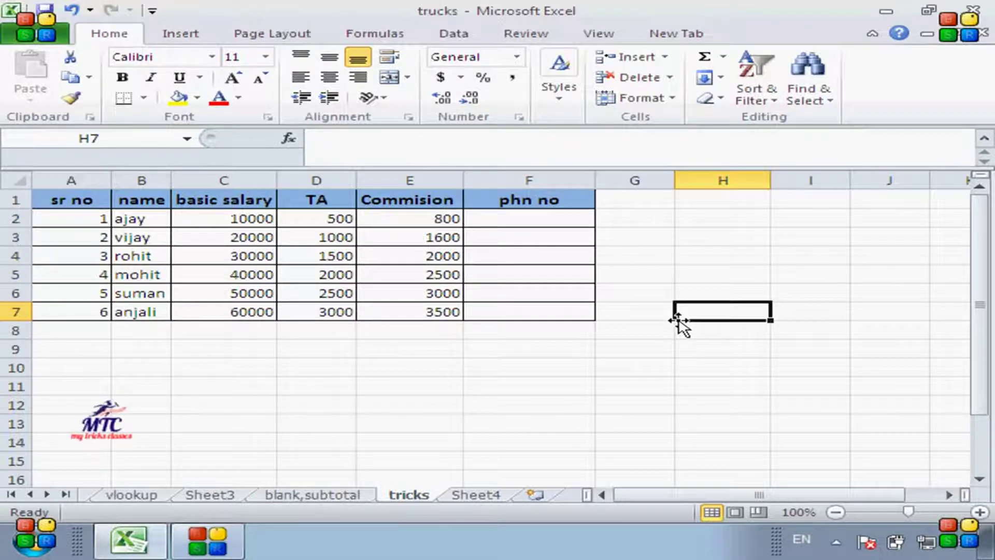
click(628, 328)
drag(548, 223, 545, 311)
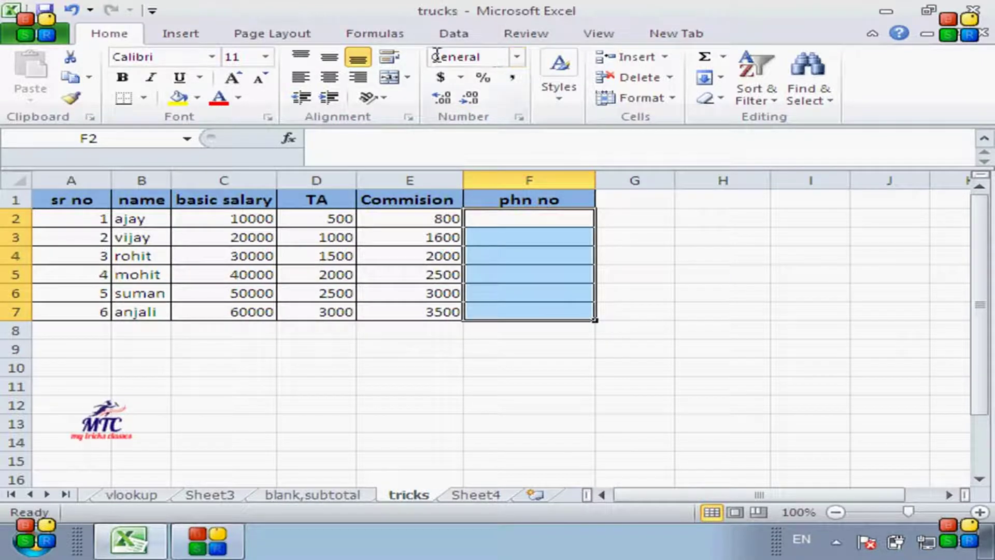
click(516, 58)
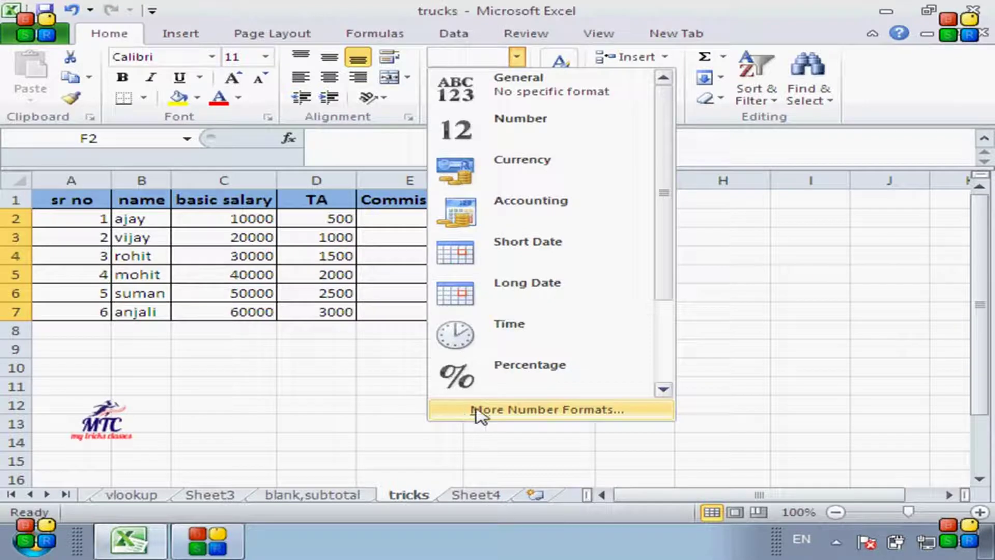
click(579, 413)
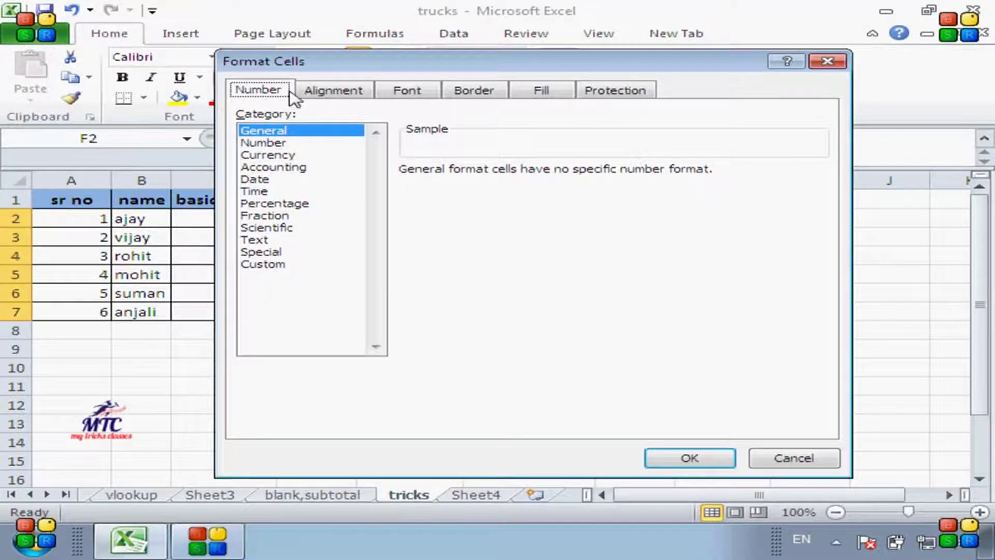
click(311, 91)
click(261, 90)
click(249, 264)
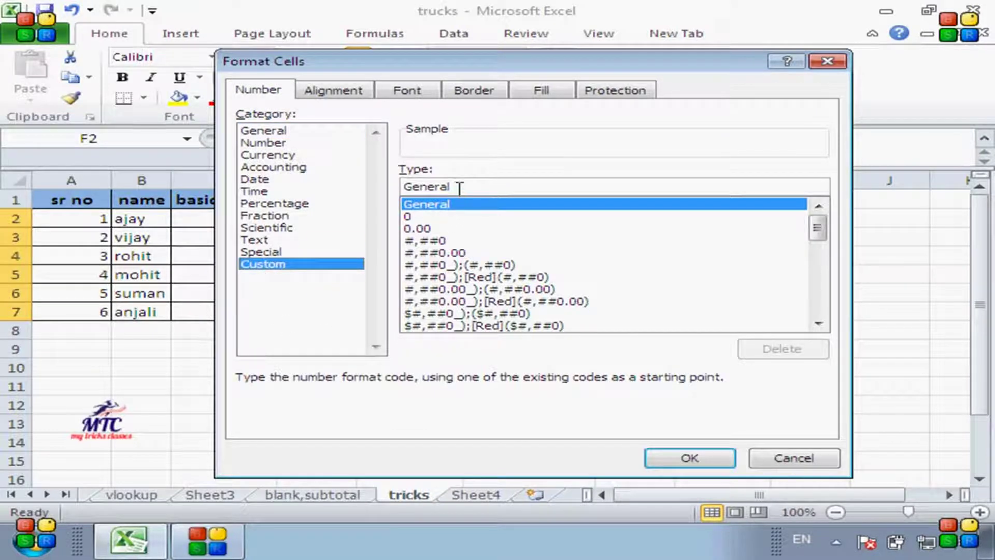
drag(456, 187, 403, 187)
key(BackSpace)
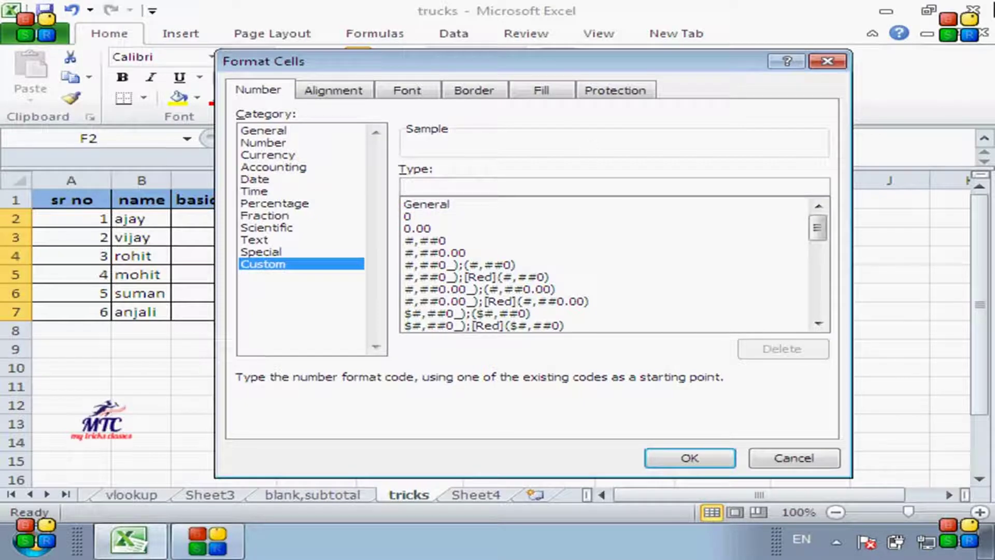
text(+9)
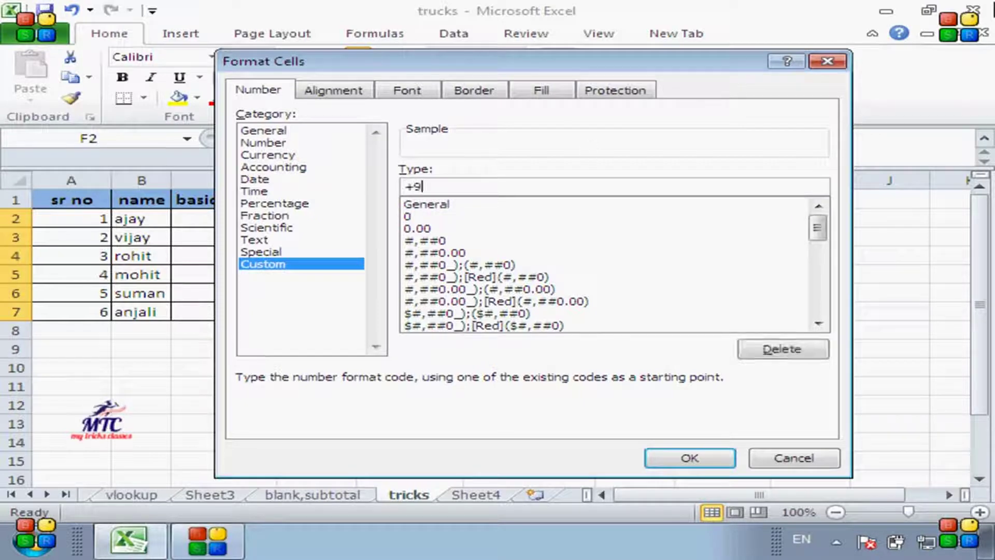
text(1)
text( 00)
text(00000)
text(000)
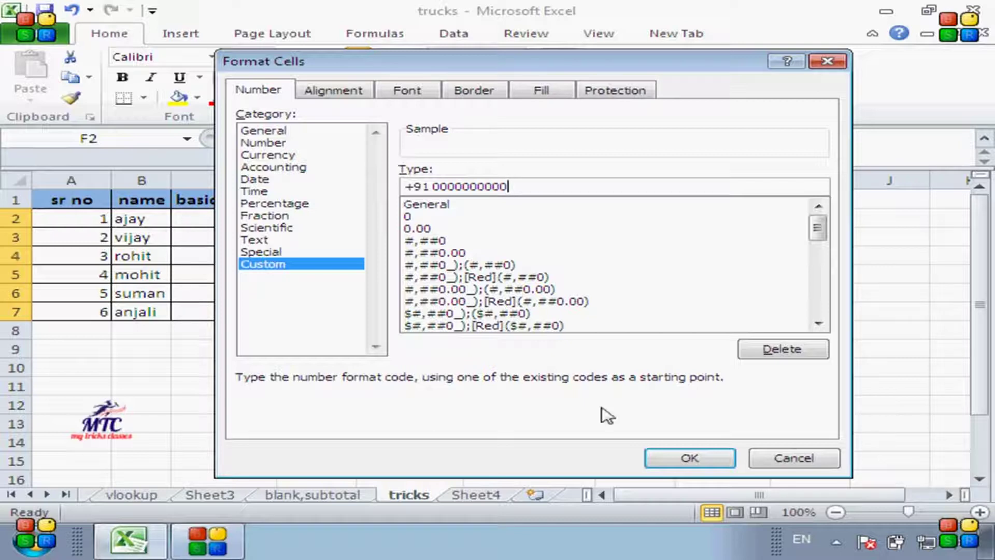
click(651, 460)
click(647, 382)
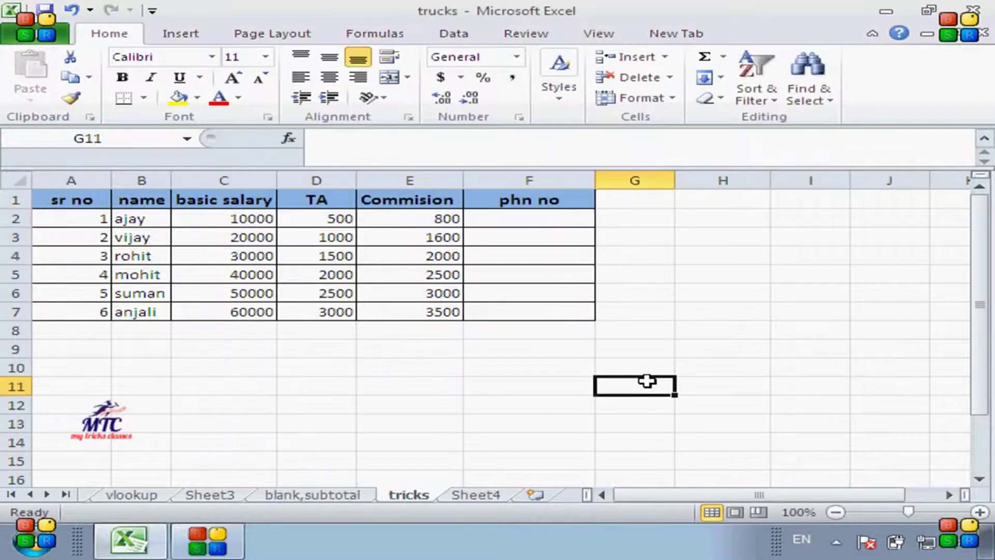
- Enter two phone numbers in F2 and F3 so they show the +91 prefix, then go to Sheet4
click(541, 219)
click(547, 255)
click(549, 310)
click(532, 219)
drag(532, 219, 567, 314)
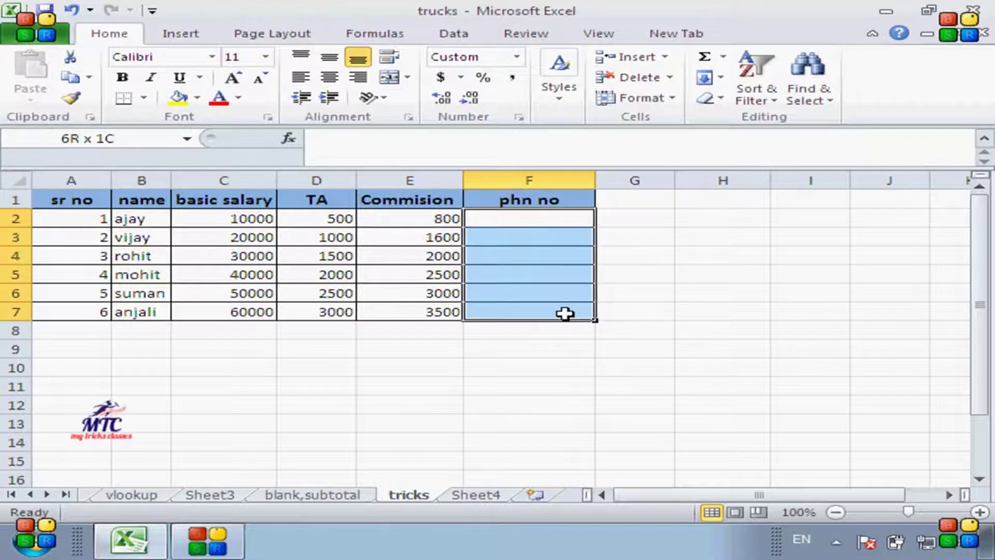
click(536, 214)
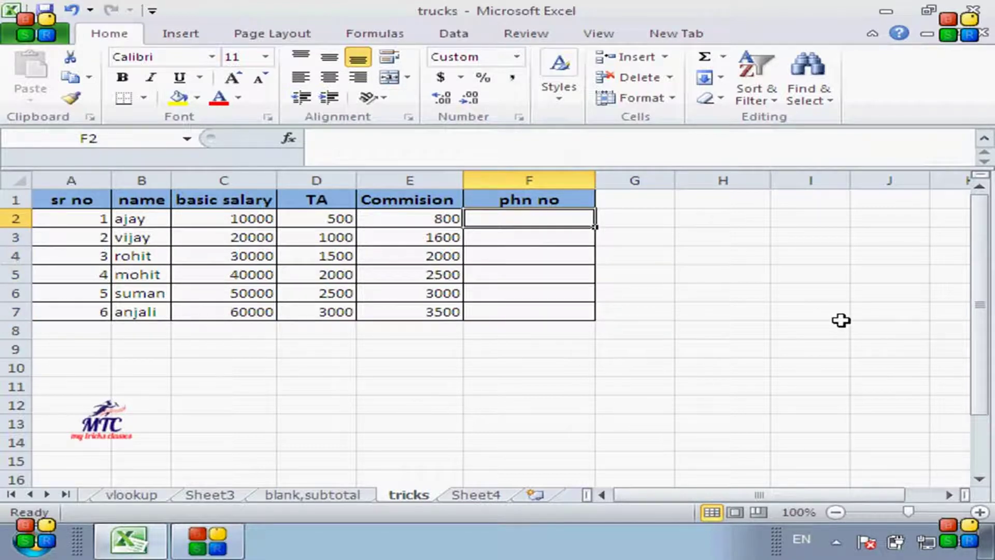
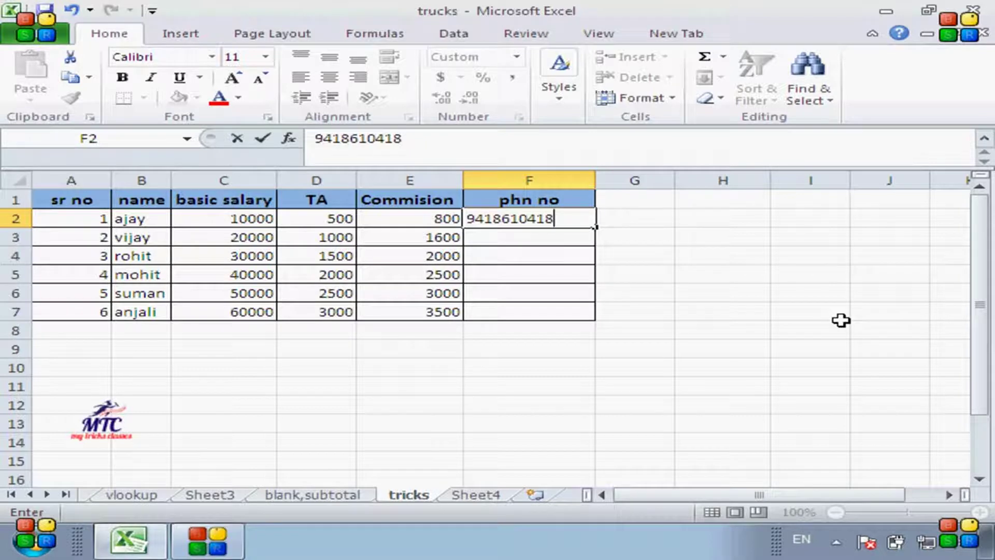
key(Return)
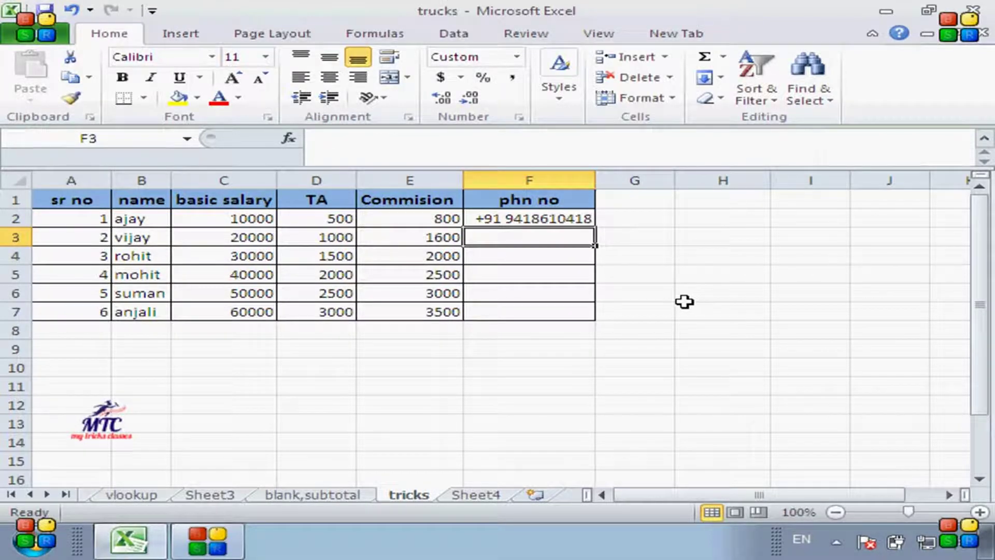
text(985)
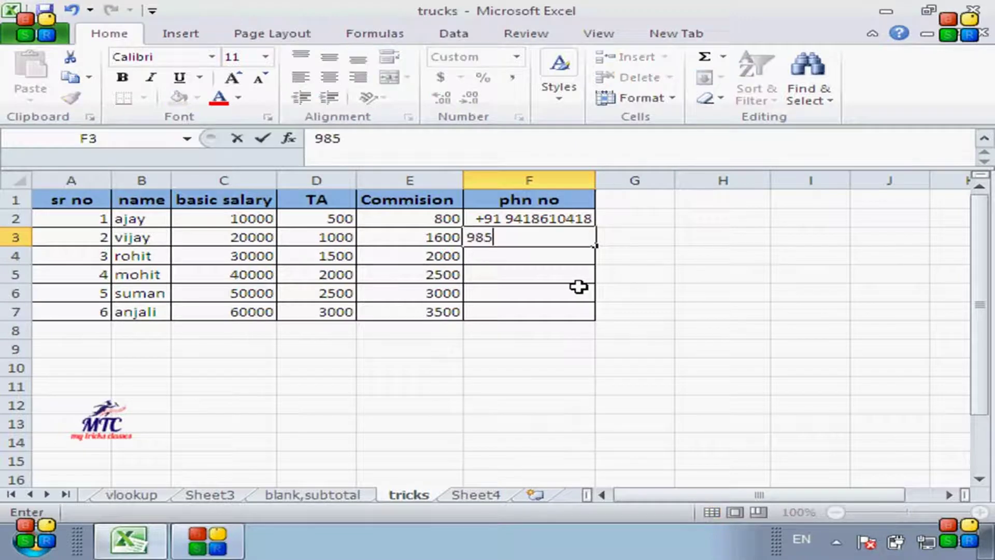
text(254512)
key(Return)
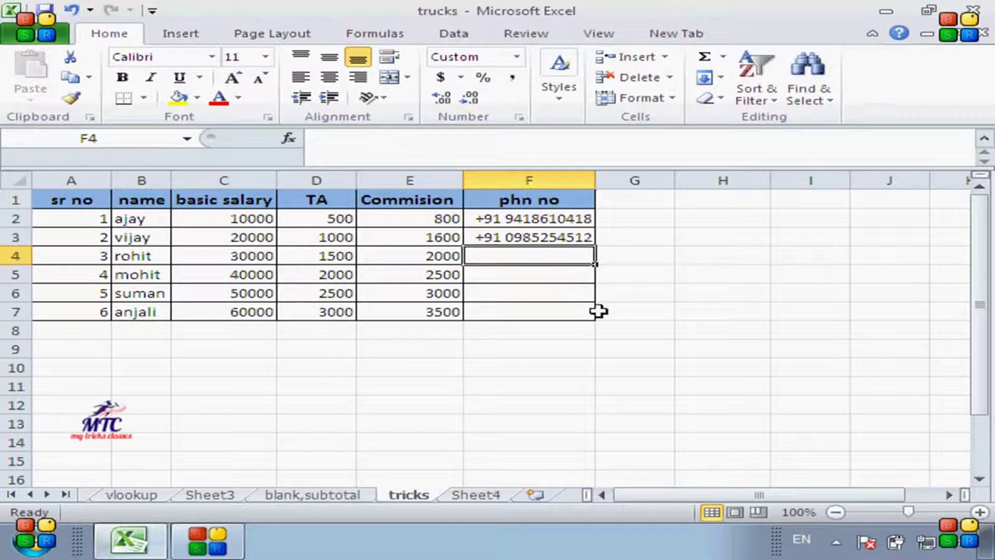
click(722, 346)
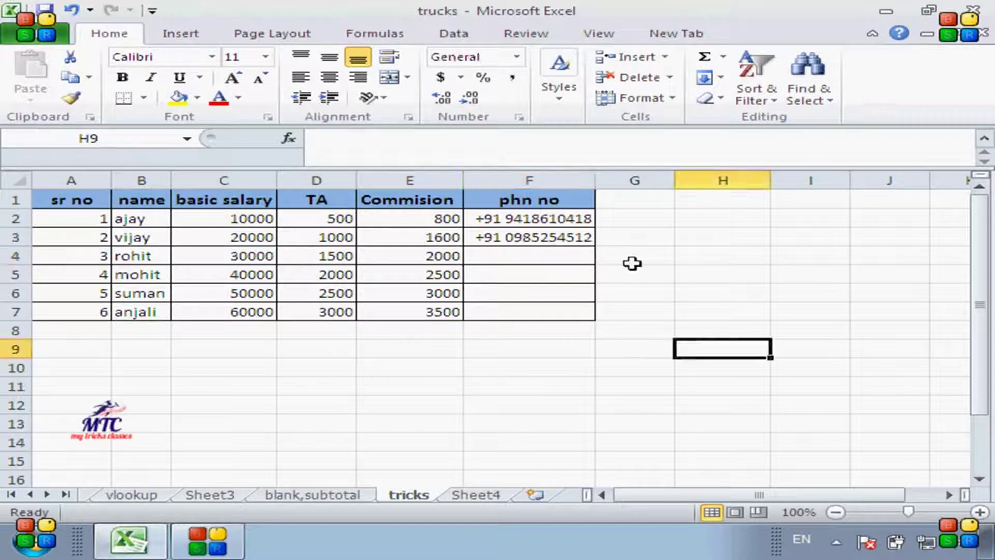
click(477, 496)
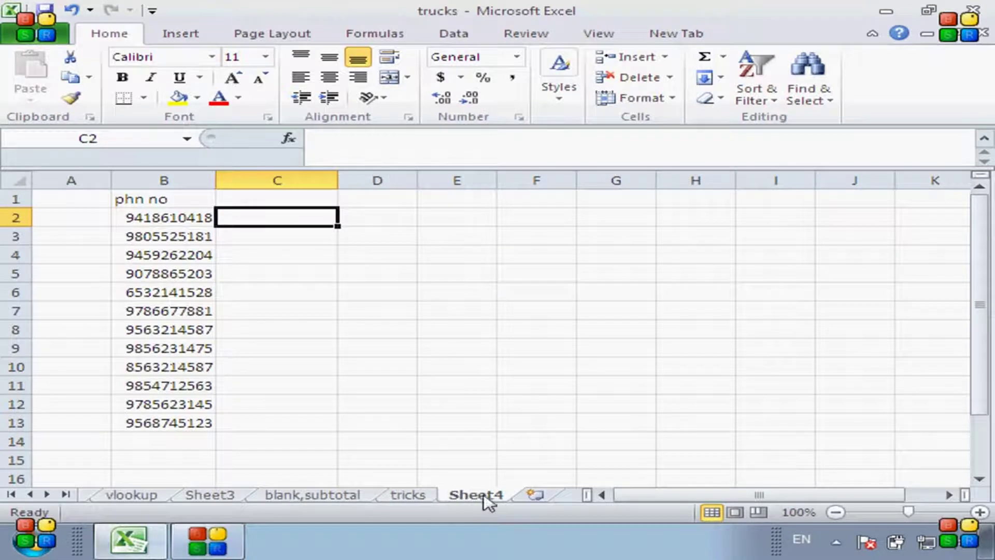
- Widen columns B and C on Sheet4 and review the twelve phone numbers in B2:B13
click(364, 310)
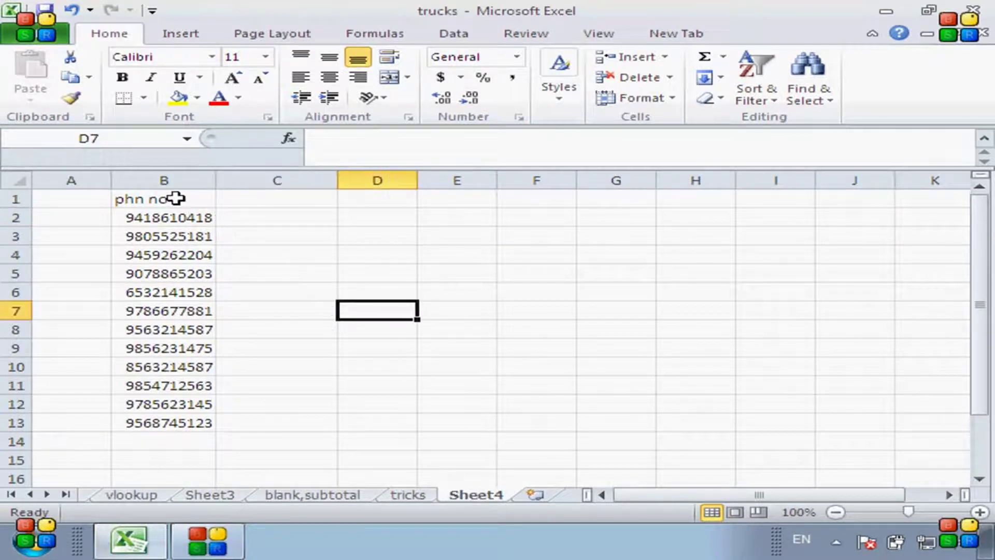
drag(177, 198, 173, 424)
click(179, 221)
drag(179, 198, 183, 441)
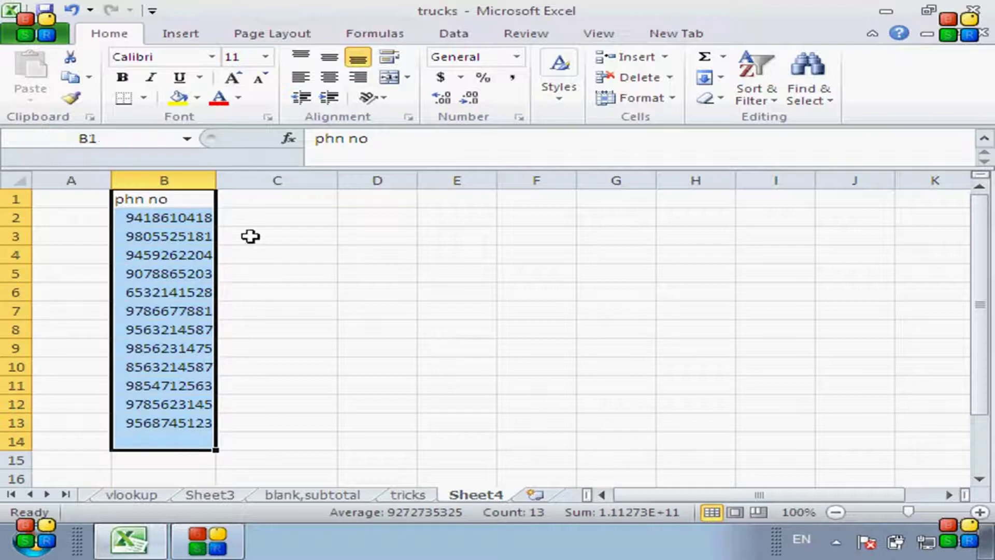
click(244, 219)
drag(215, 180, 248, 180)
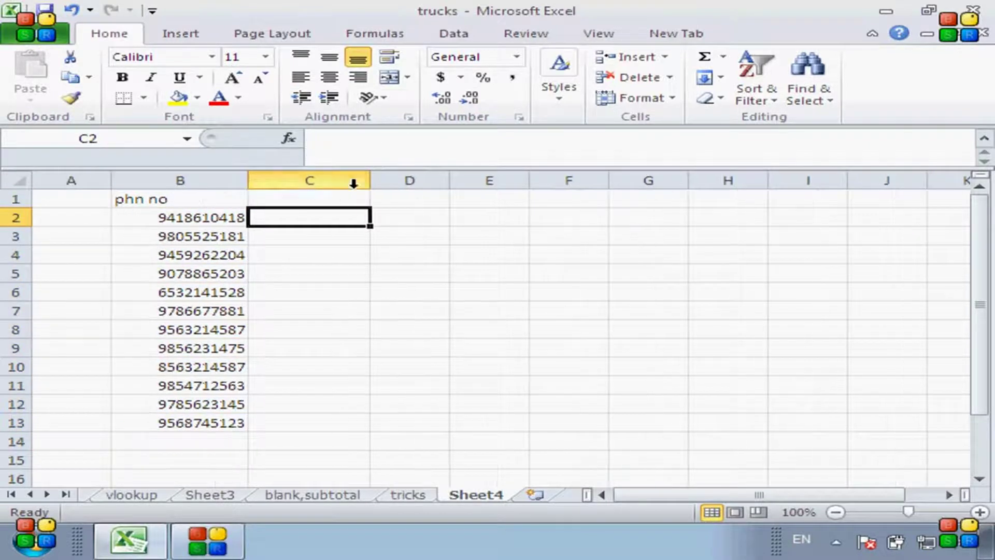
drag(369, 181, 389, 180)
drag(222, 217, 196, 425)
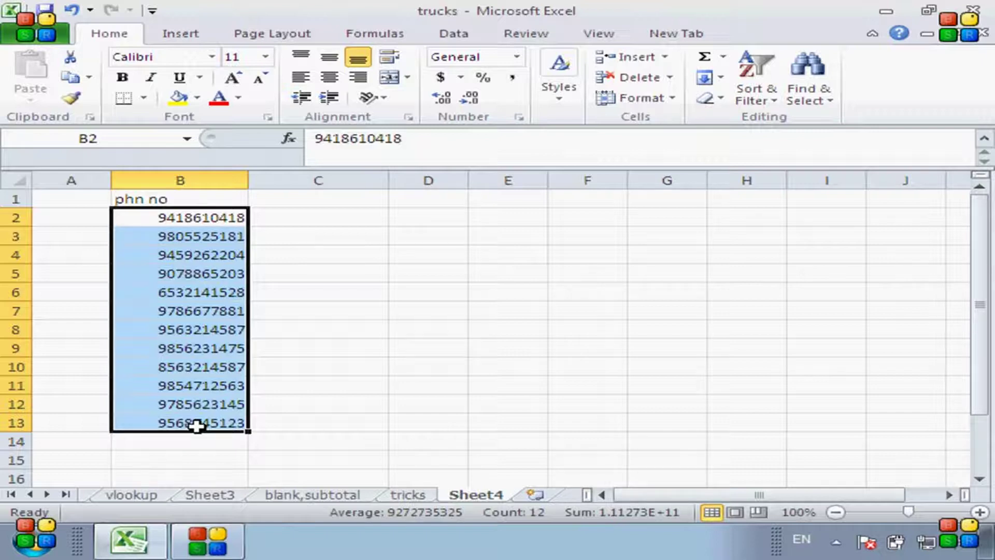
click(326, 218)
click(324, 200)
click(258, 217)
click(220, 217)
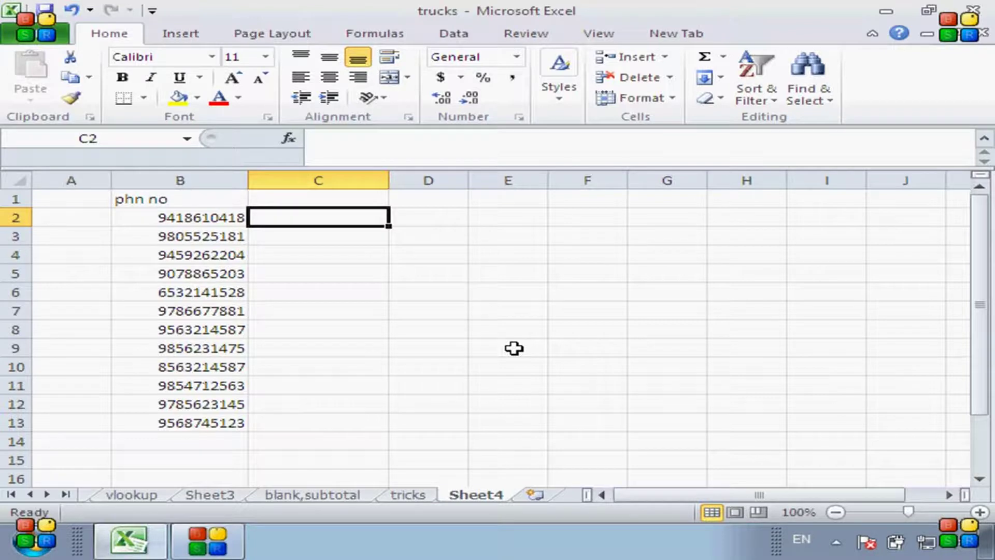
- Enter the formula ="+91"&B2 in C2 to prefix the first phone number
text(=)
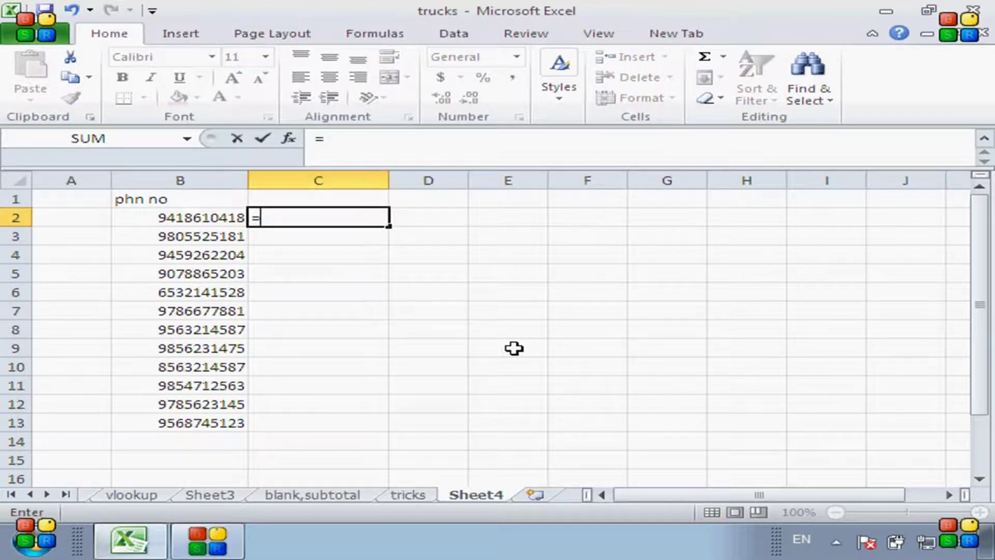
text(")
text(+91)
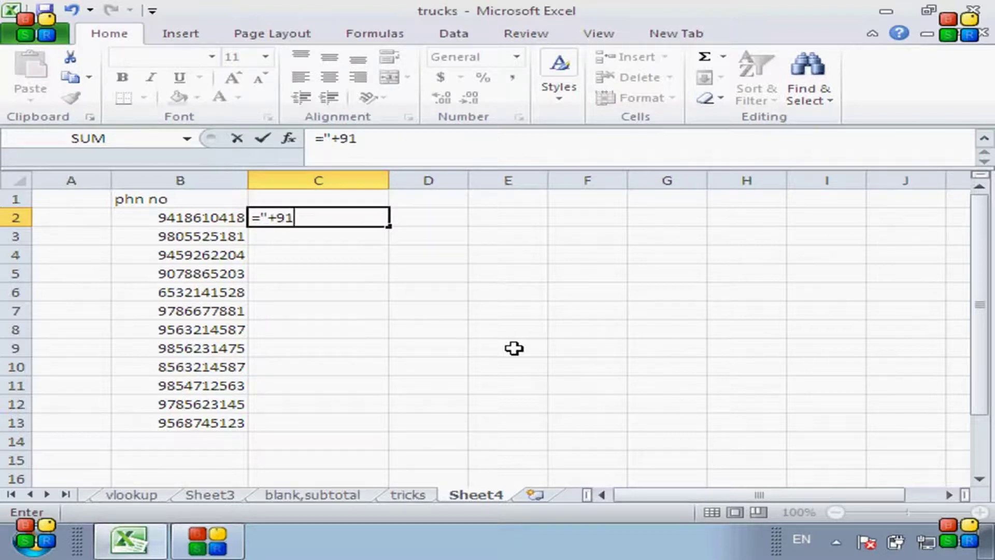
text(")
text(&)
click(201, 219)
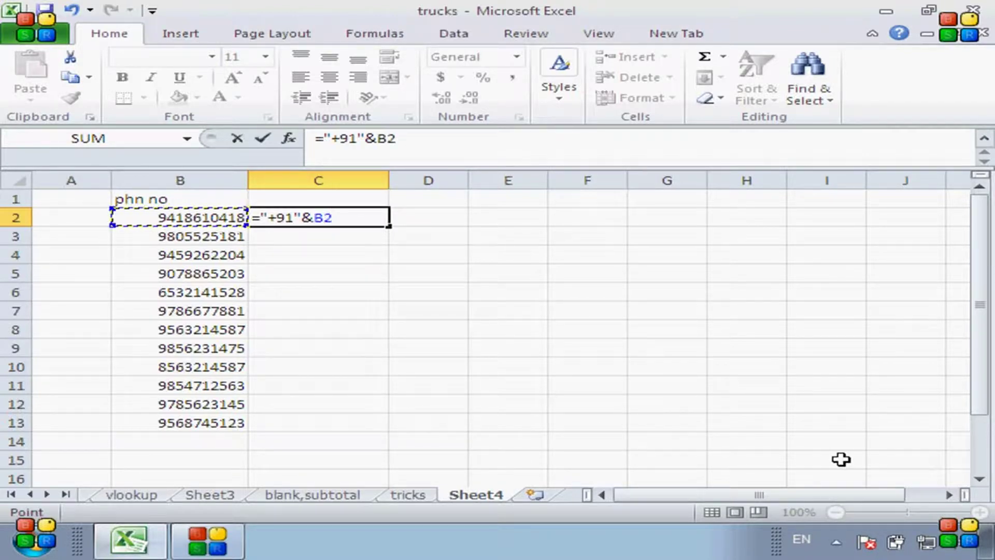
key(Return)
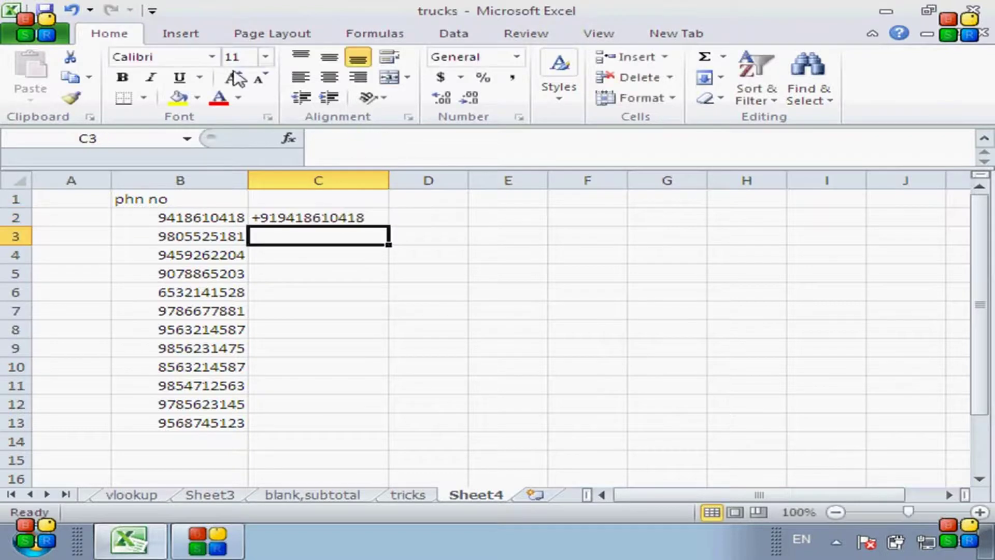
click(301, 218)
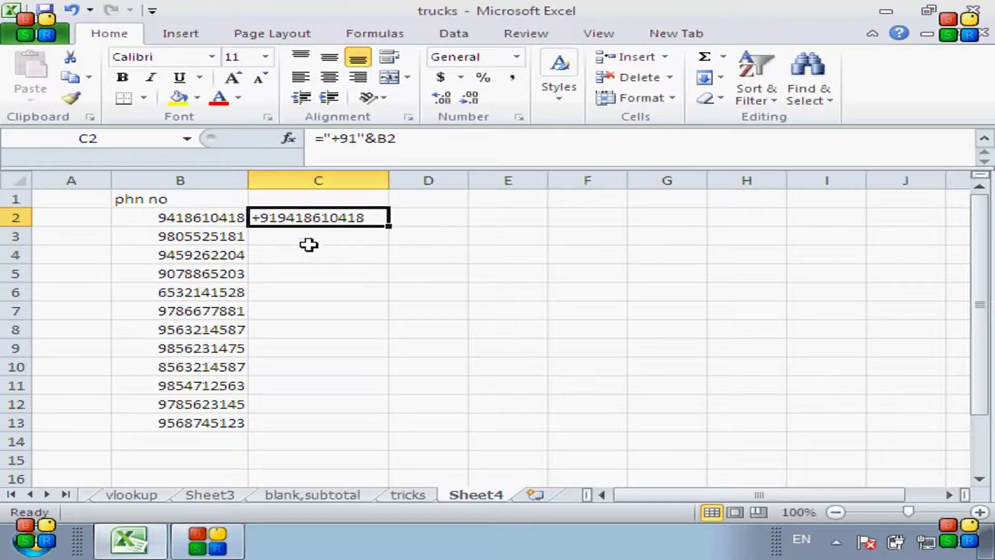
click(394, 231)
click(381, 222)
- Fill the ="+91"&B2 formula down from C2 to C13
drag(389, 226, 386, 426)
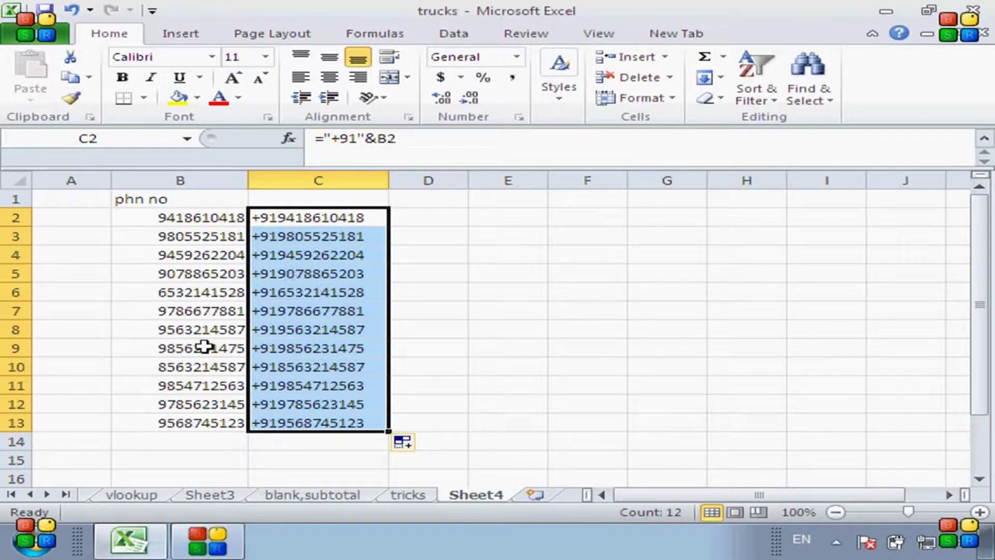
click(195, 179)
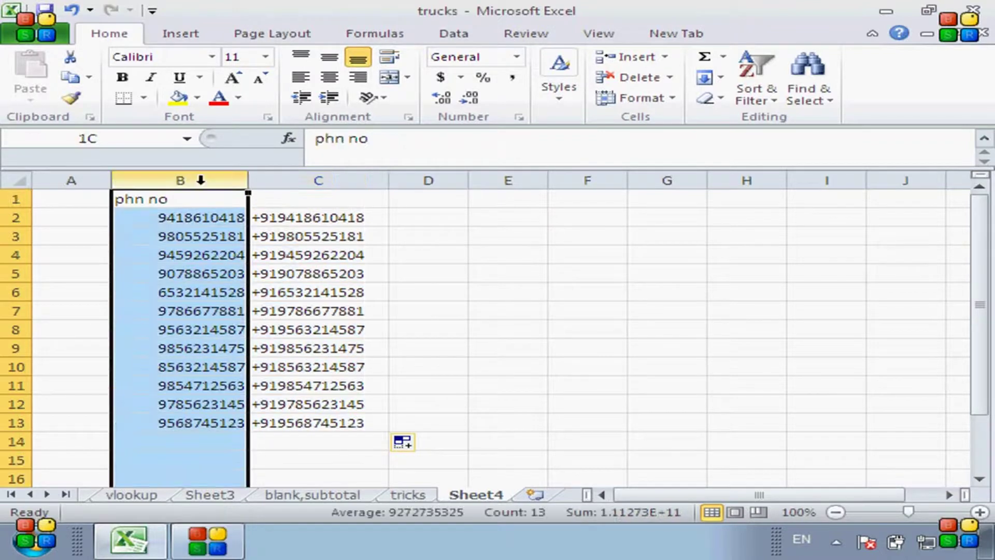
click(304, 218)
click(305, 240)
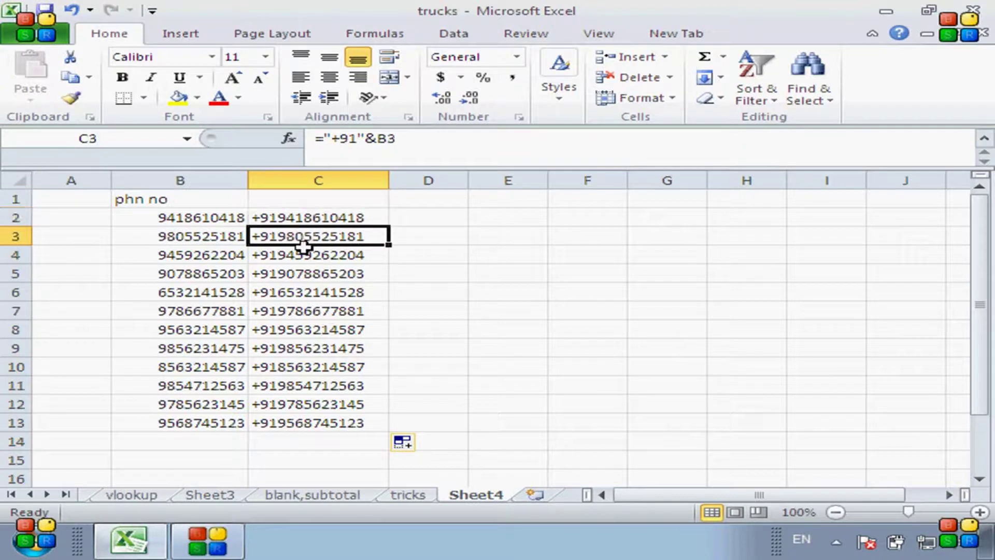
- Compare the formulas against column B, then select the +91 results in C2:C13
click(202, 217)
click(202, 178)
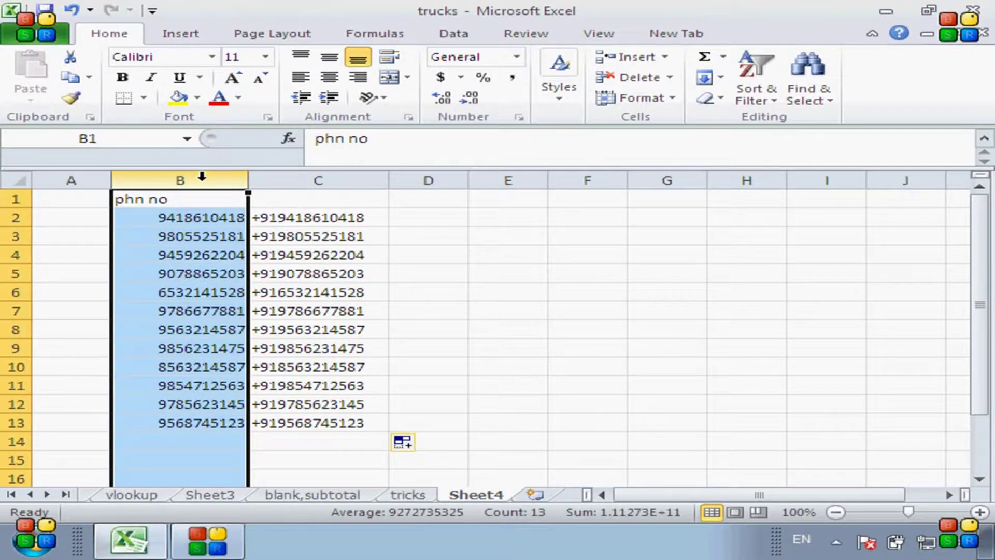
click(305, 233)
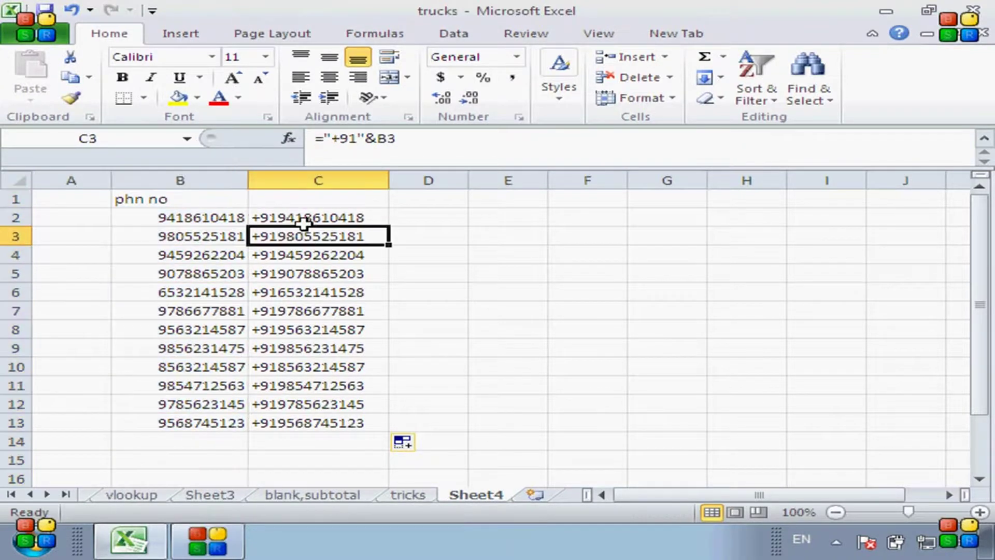
click(306, 219)
click(322, 180)
click(333, 218)
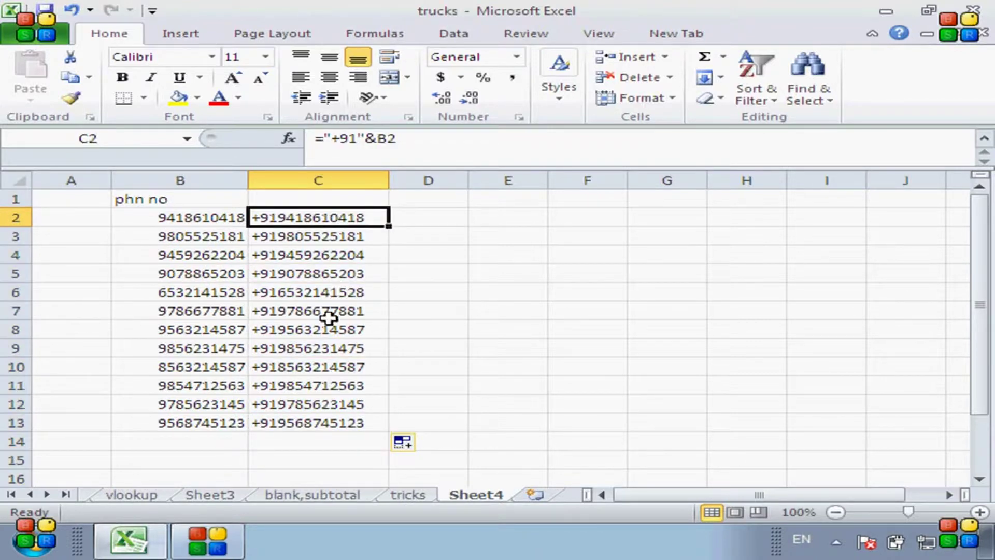
click(206, 180)
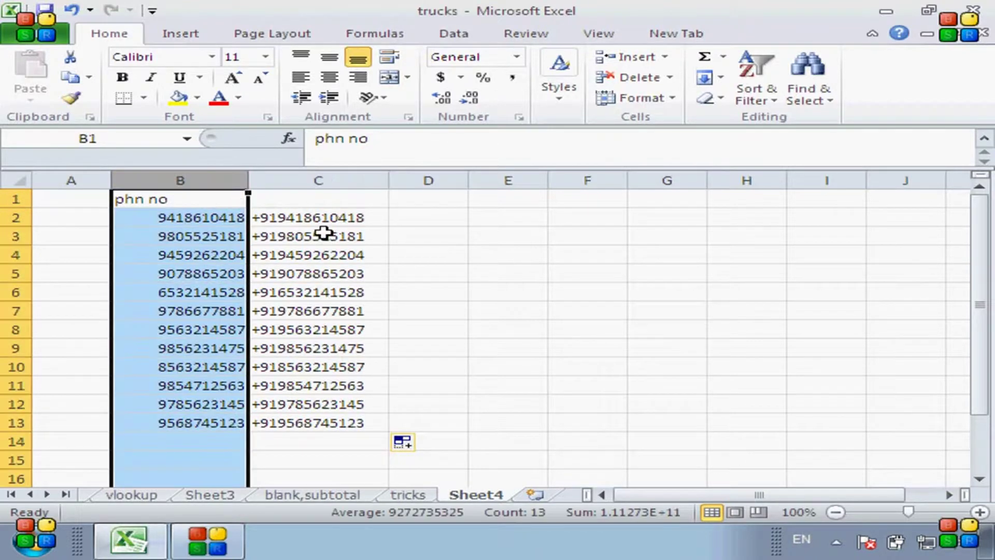
click(311, 217)
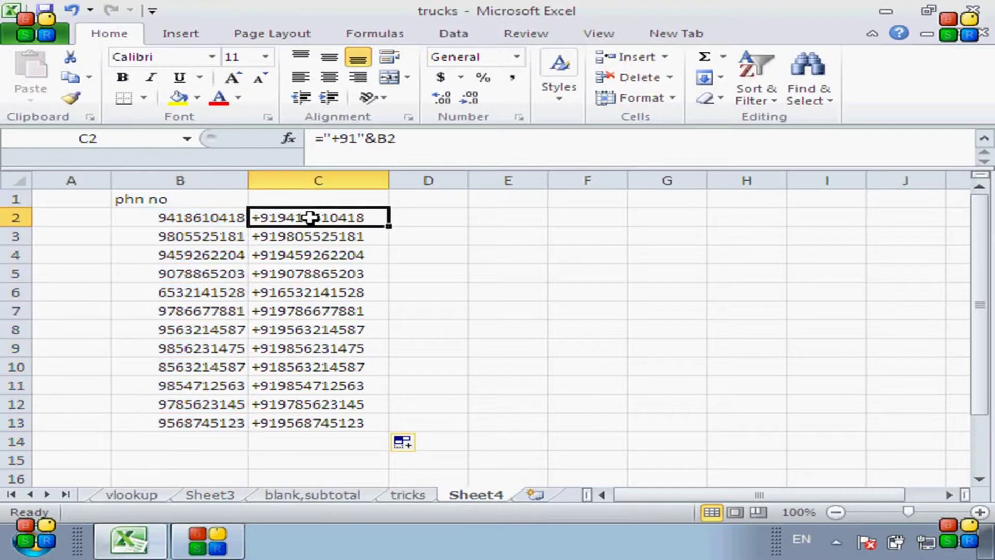
click(340, 313)
drag(322, 218, 344, 417)
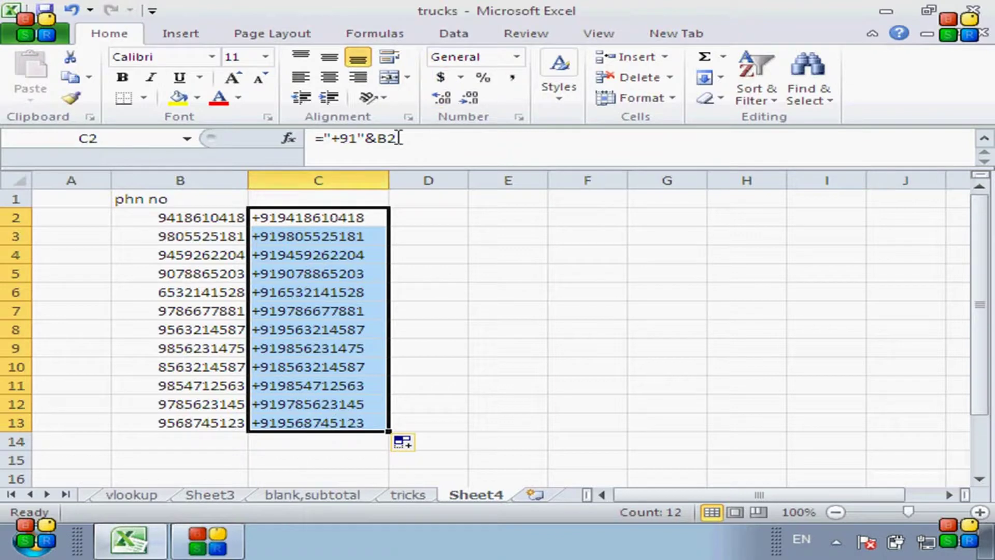
- Copy C2:C13 and paste it back with Paste Special as values only
right_click(328, 272)
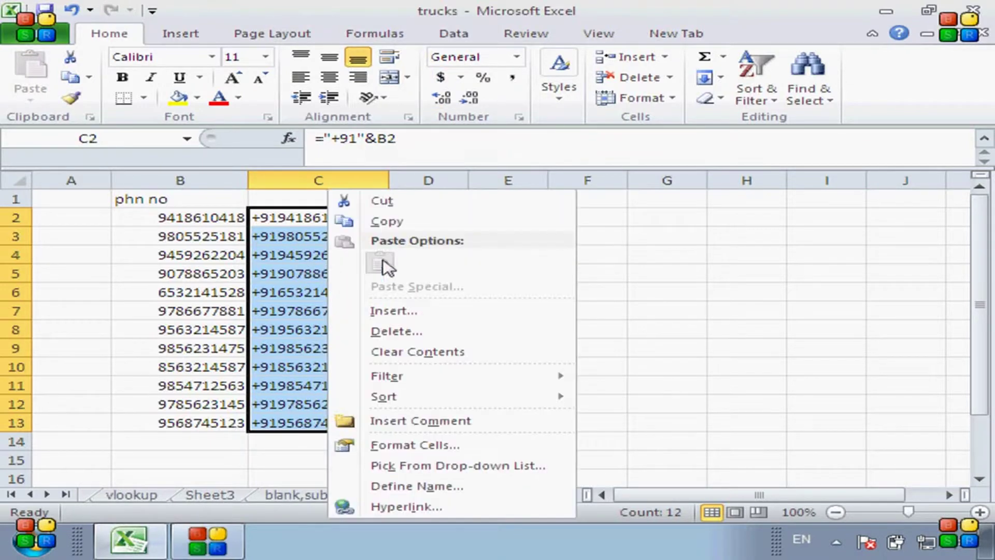
click(386, 220)
right_click(302, 275)
mouse_move(393, 286)
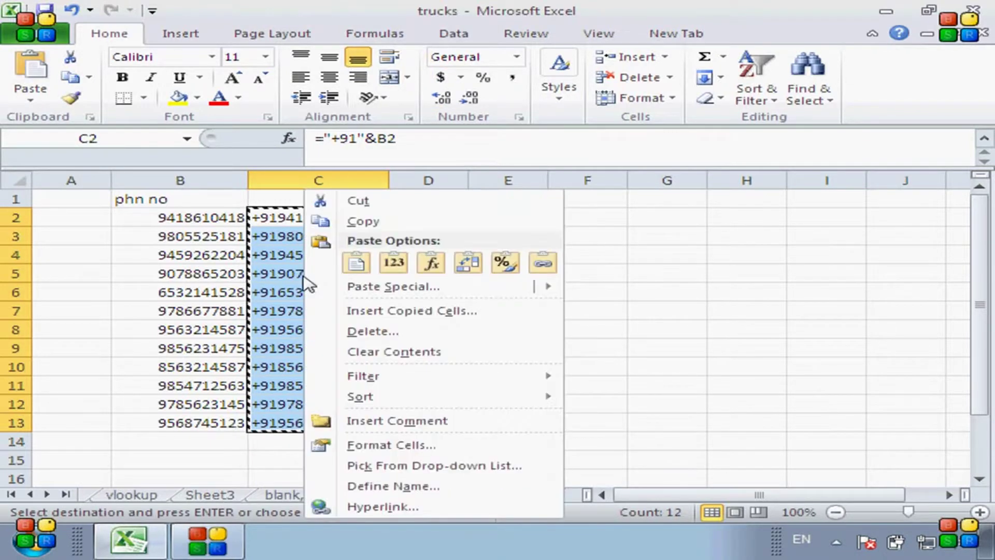
click(422, 287)
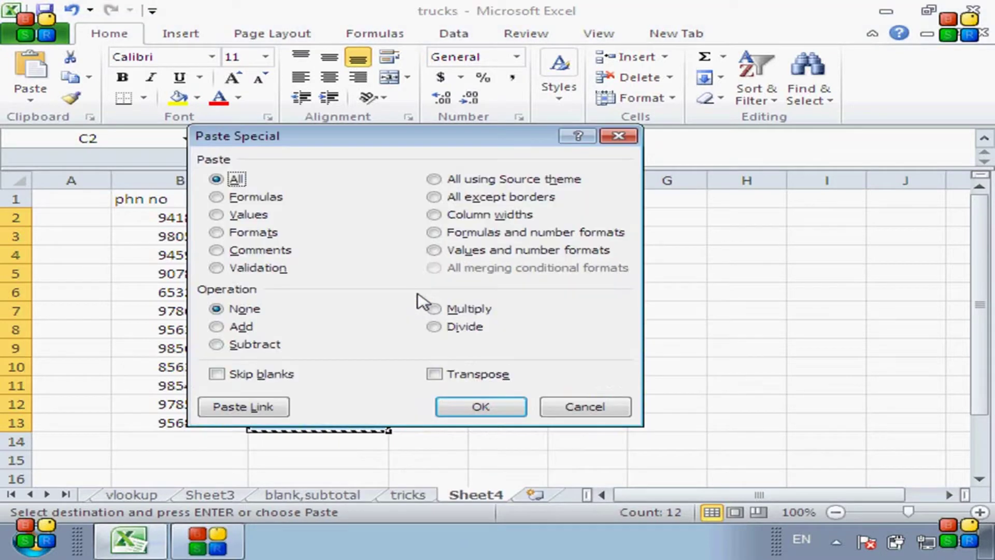
click(234, 219)
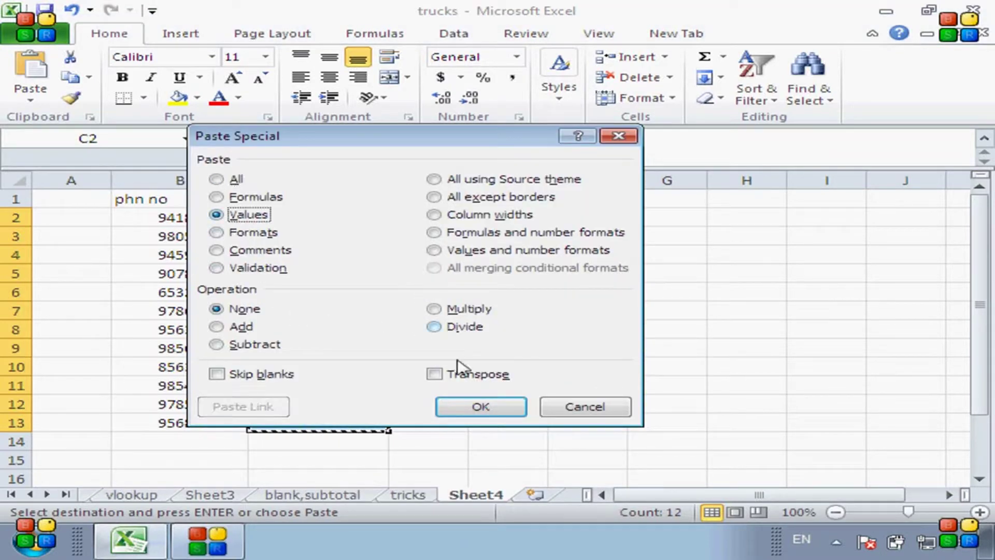
click(471, 408)
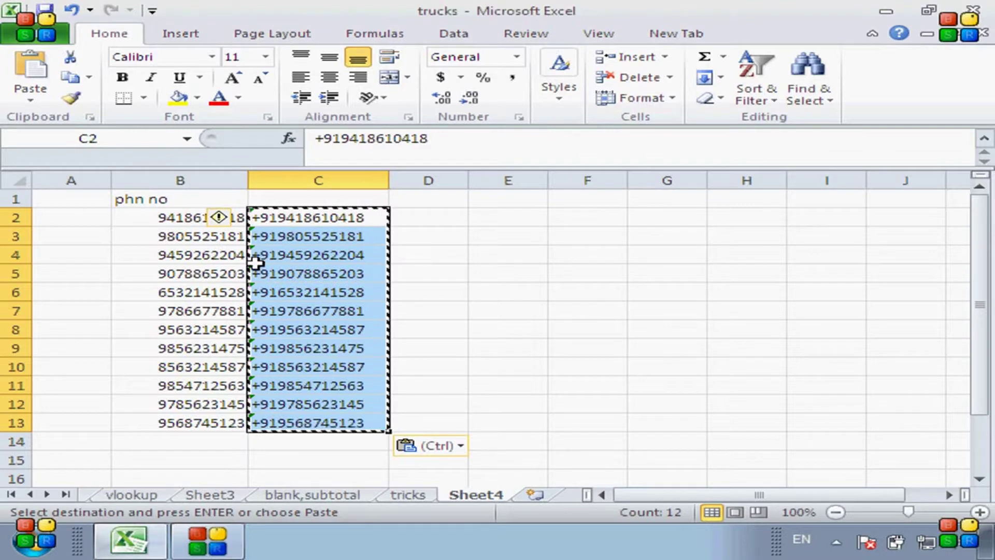
click(217, 236)
- Delete the original column B so the +91 numbers move into column B
right_click(186, 182)
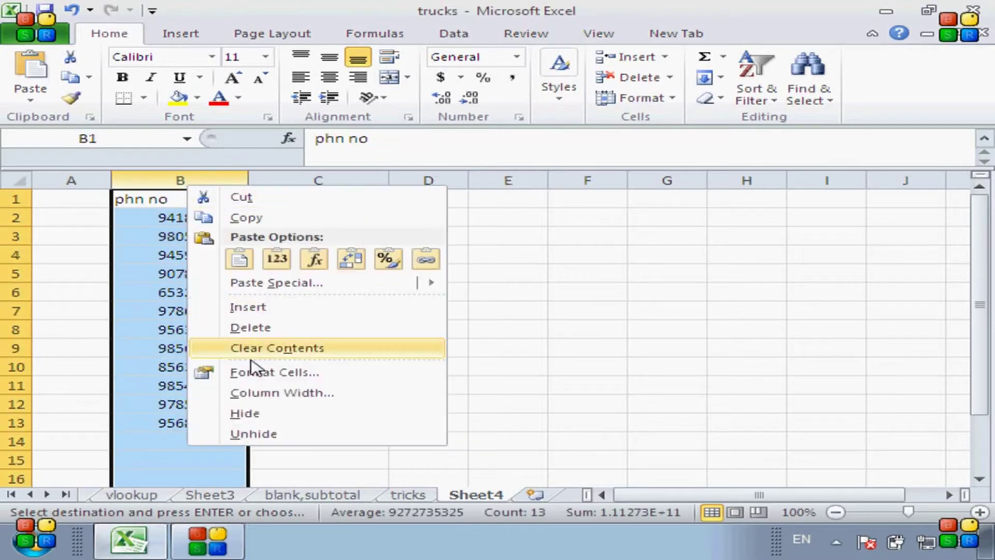
click(251, 327)
click(363, 311)
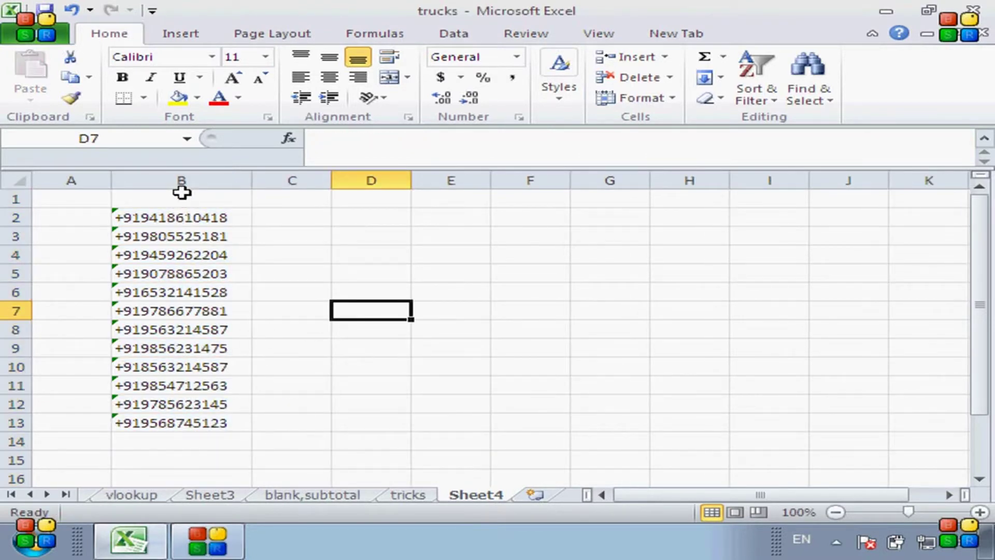
- Check the converted +91 values in B2, B5, B8, B10 and B11
click(180, 217)
click(177, 272)
click(192, 331)
click(209, 366)
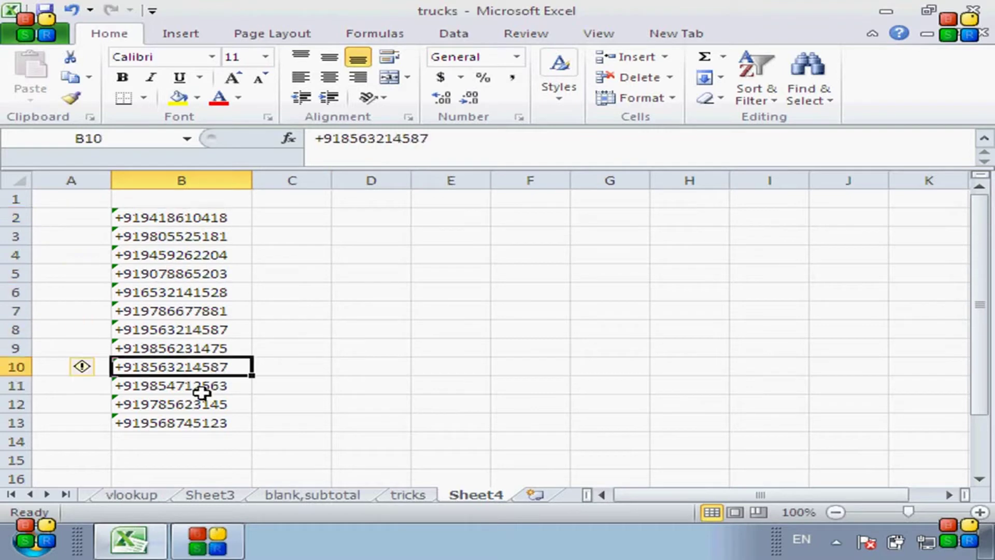
click(203, 386)
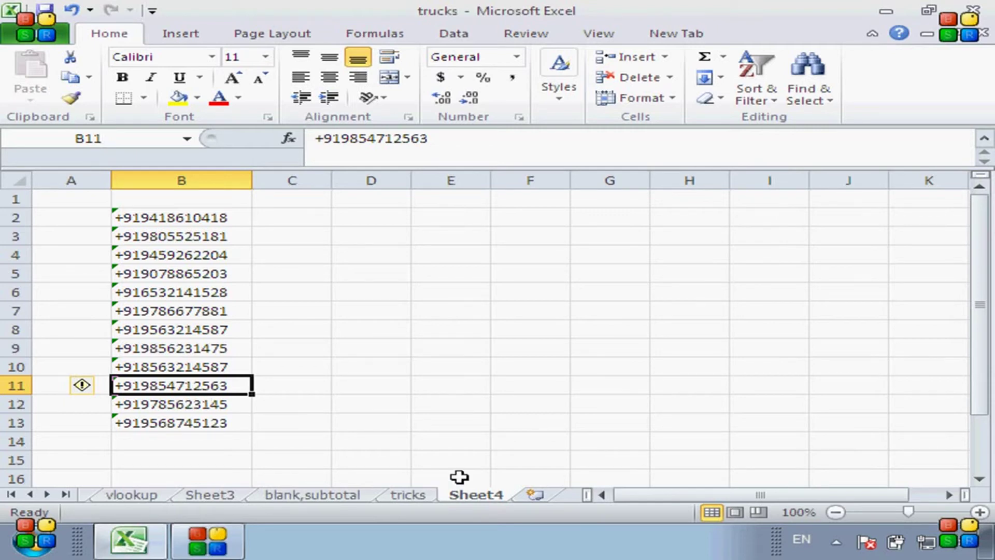
click(835, 543)
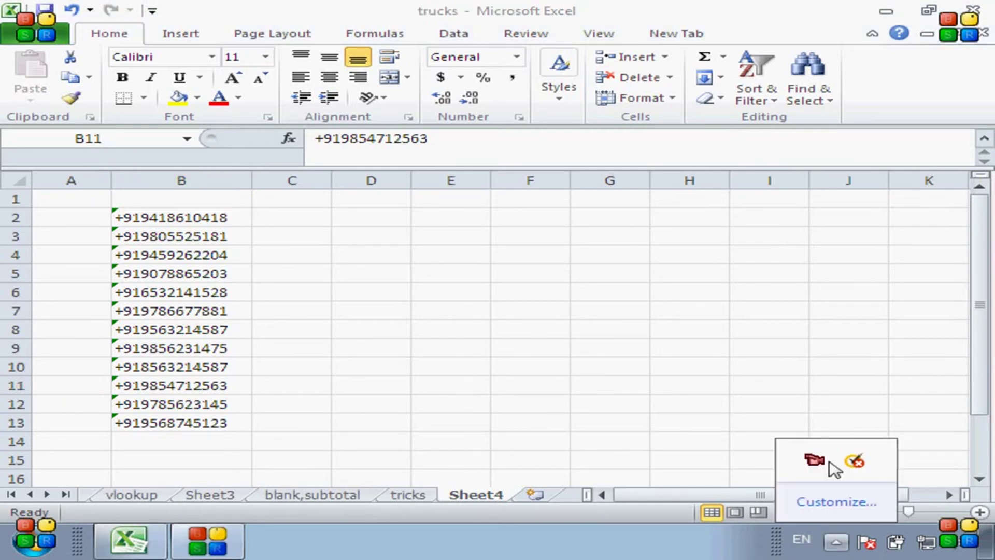